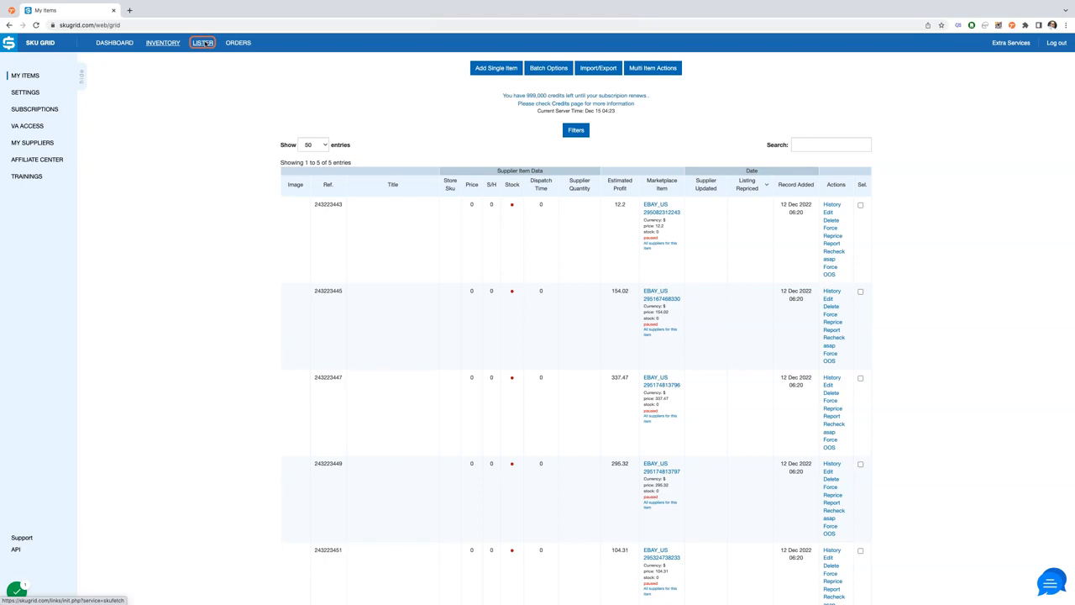
- Open the SKU Fetch lister and create a new workspace named eBay
left_click(204, 43)
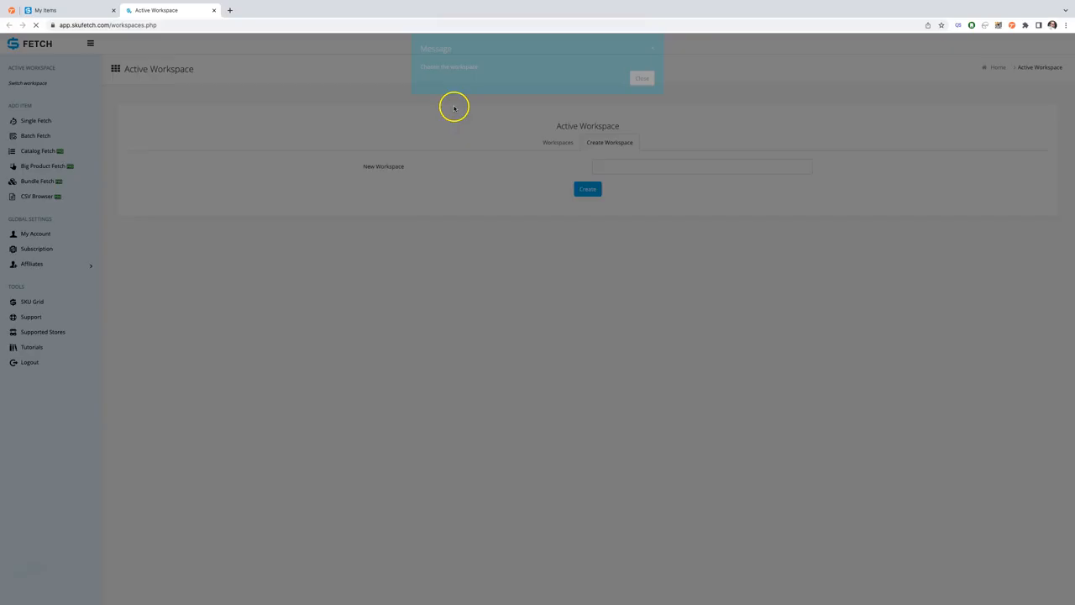
left_click(640, 90)
left_click(635, 168)
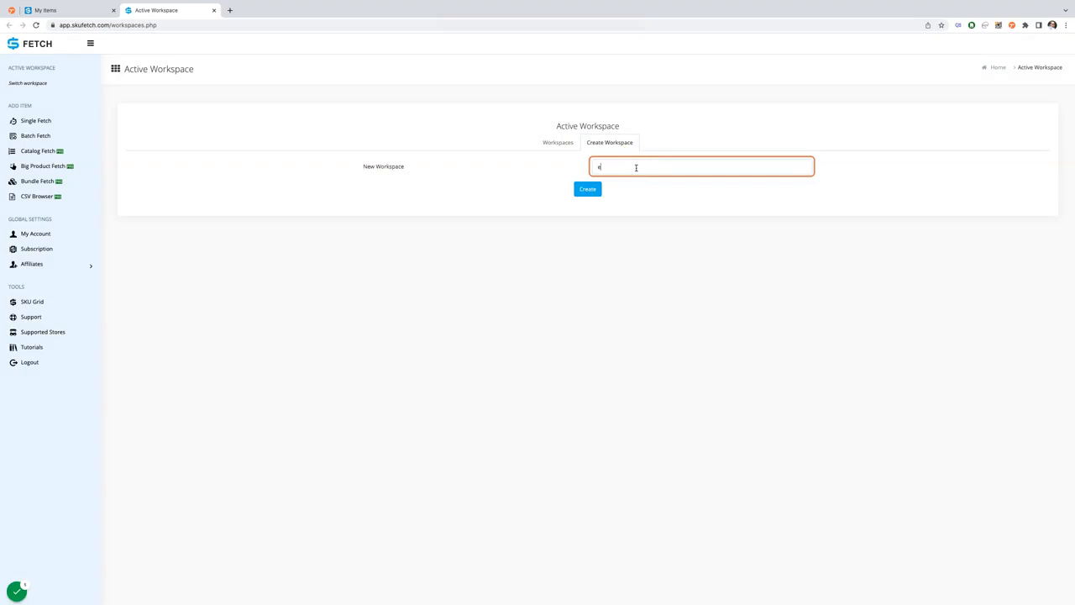
left_click(588, 188)
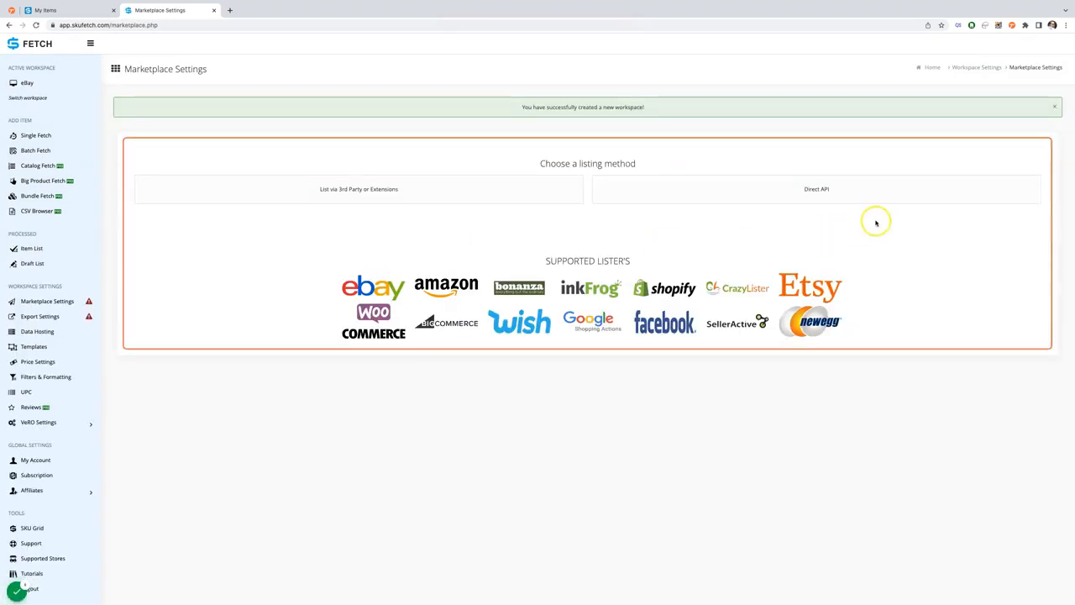
- Choose Direct API as the listing method and set the marketplace to eBay United States
left_click(827, 194)
left_click(509, 199)
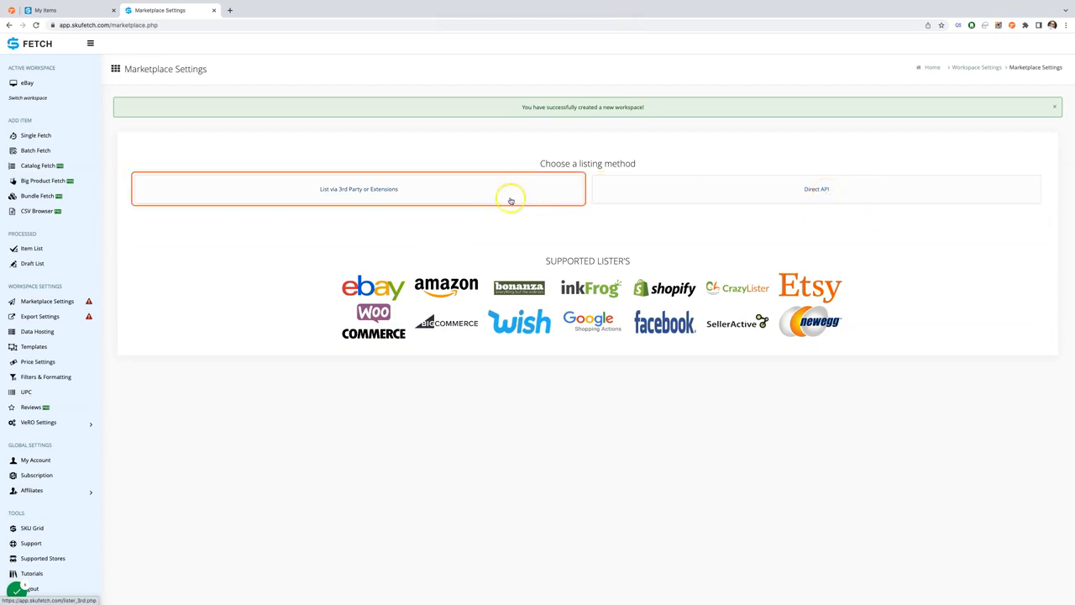
left_click(554, 166)
left_click(734, 157)
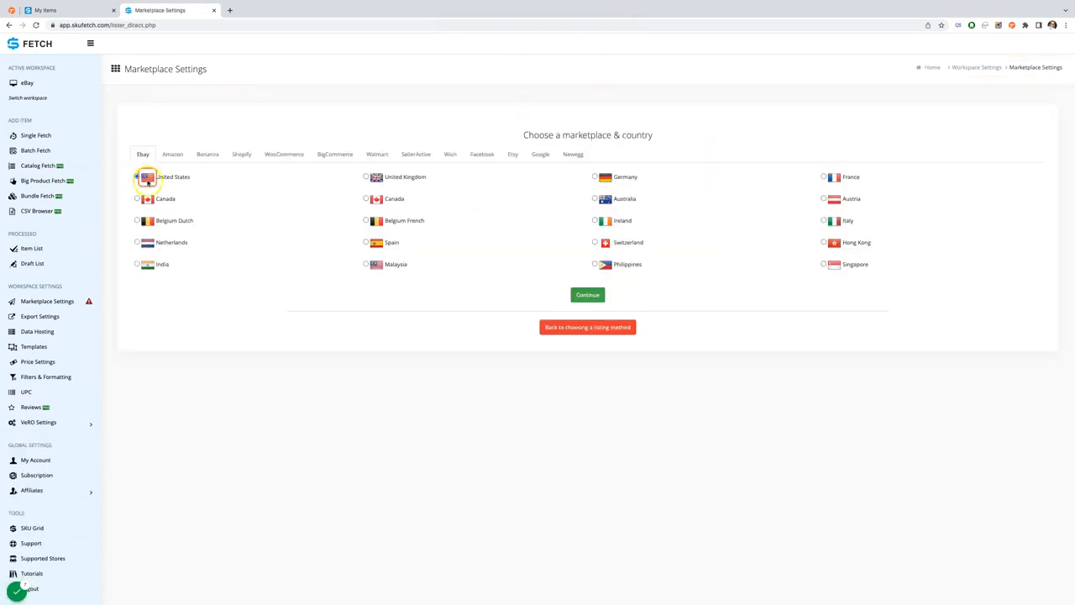
left_click(143, 154)
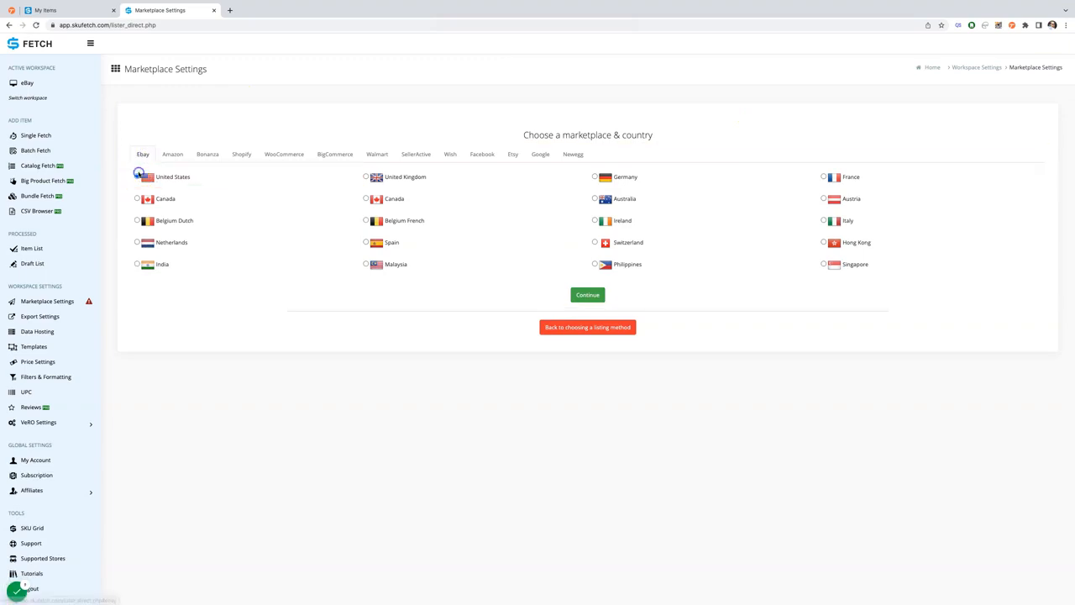
left_click(588, 296)
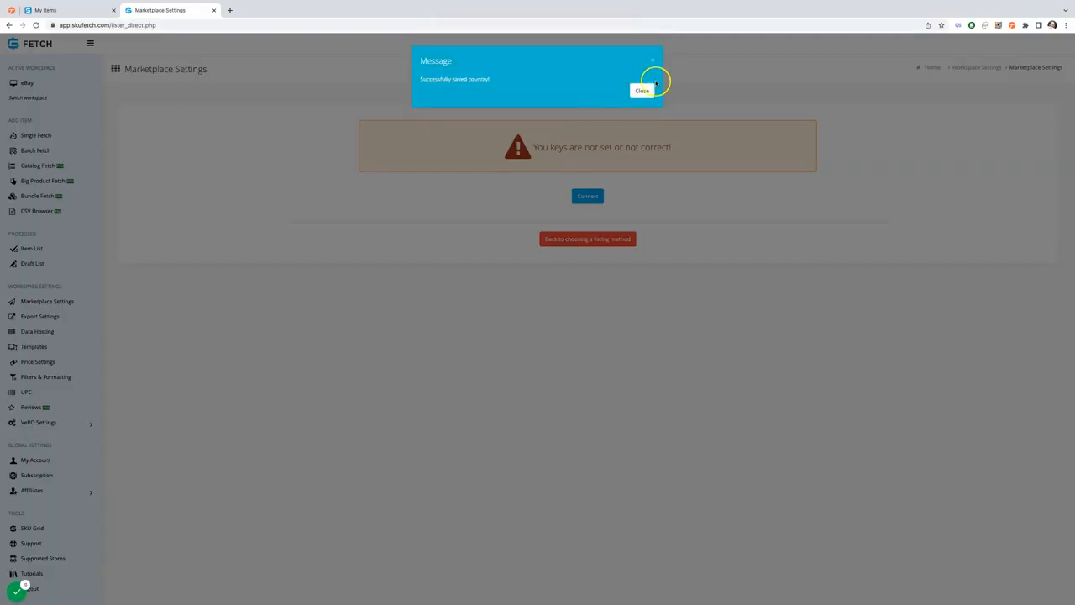
- Connect the eBay store to the workspace to set its API keys
left_click(641, 90)
left_click(592, 198)
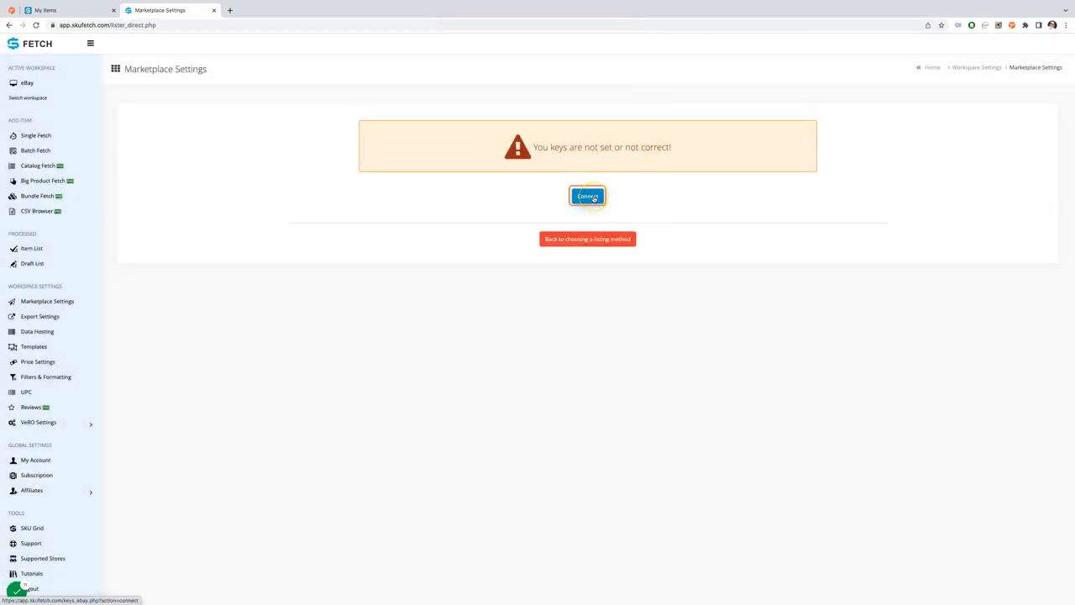
left_click(353, 200)
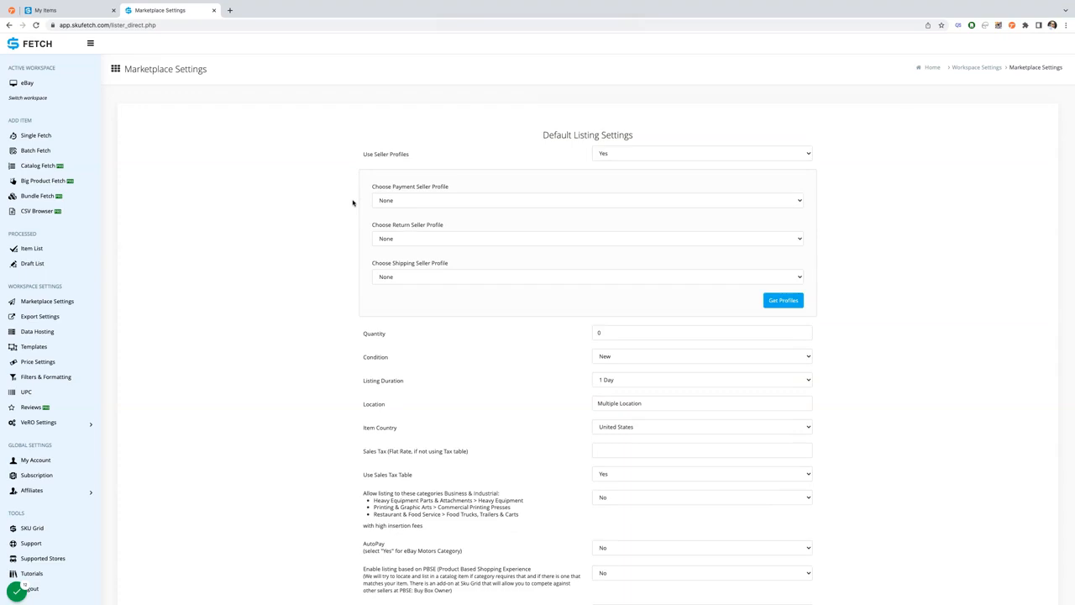
- Set the default seller profiles to PayPal for payment, 14 Days Returns for returns and Ground Shipping for shipping
left_click(395, 201)
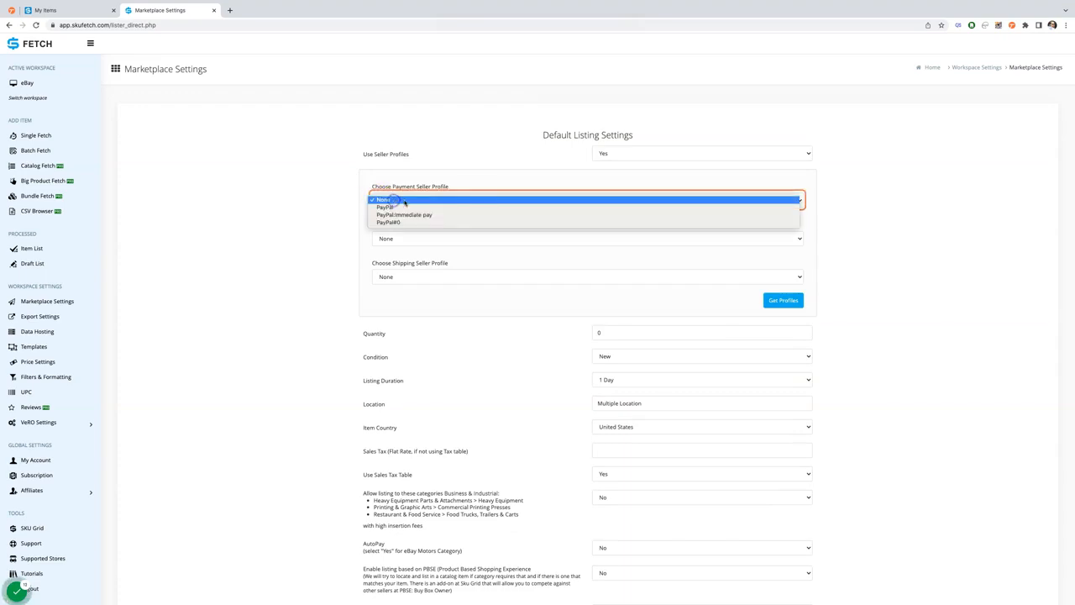
left_click(474, 207)
left_click(462, 238)
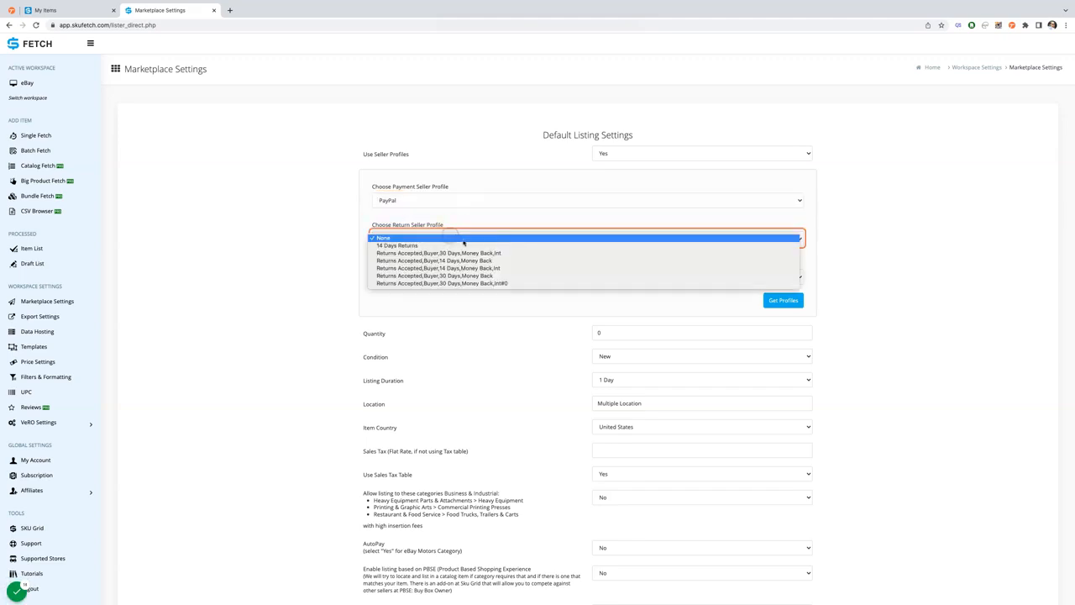
left_click(462, 244)
left_click(445, 274)
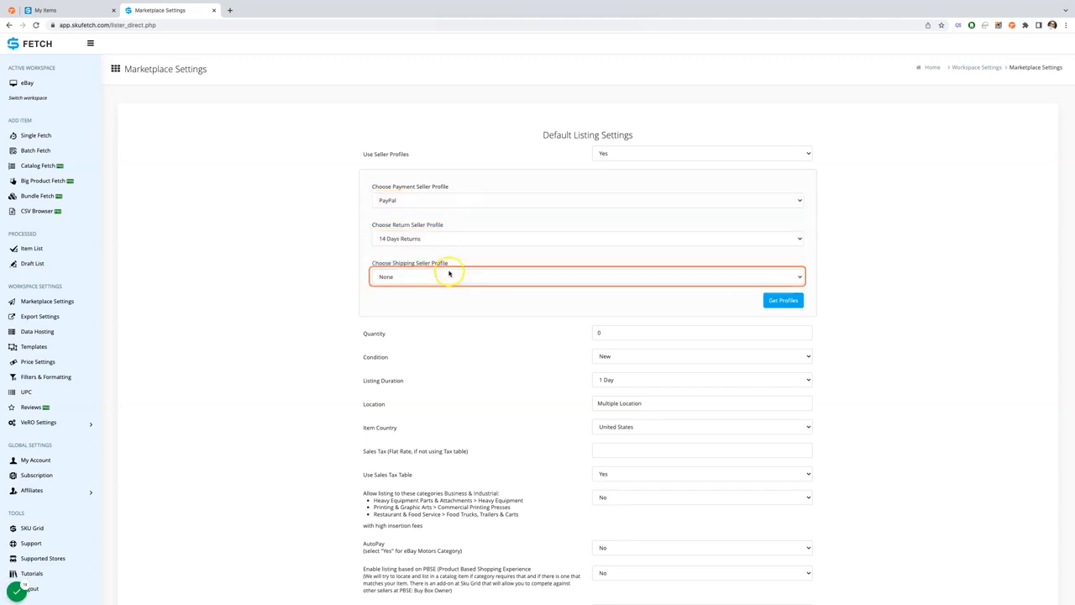
left_click(439, 284)
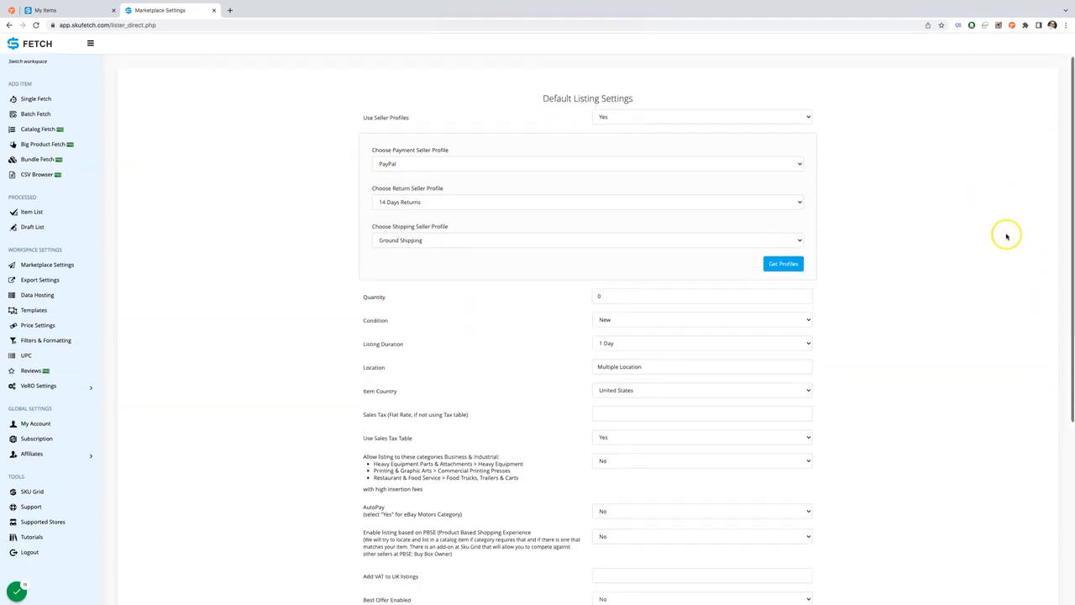
- Set the default listing quantity to 5 and the listing duration to GTC
scroll(1002, 235, "down", 2)
left_click(590, 255)
double_click(600, 253)
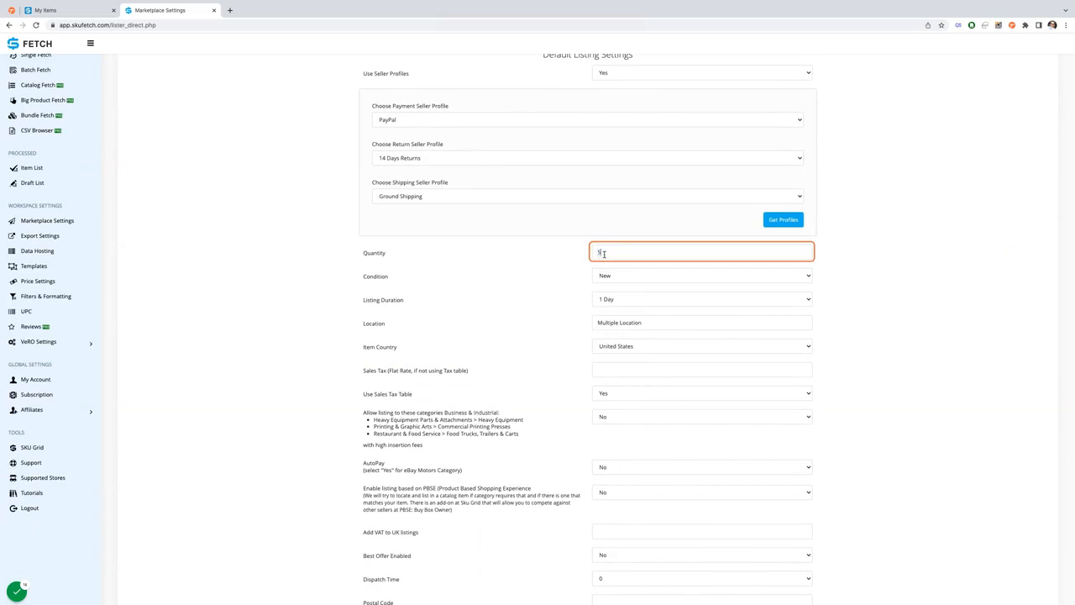
left_click(633, 300)
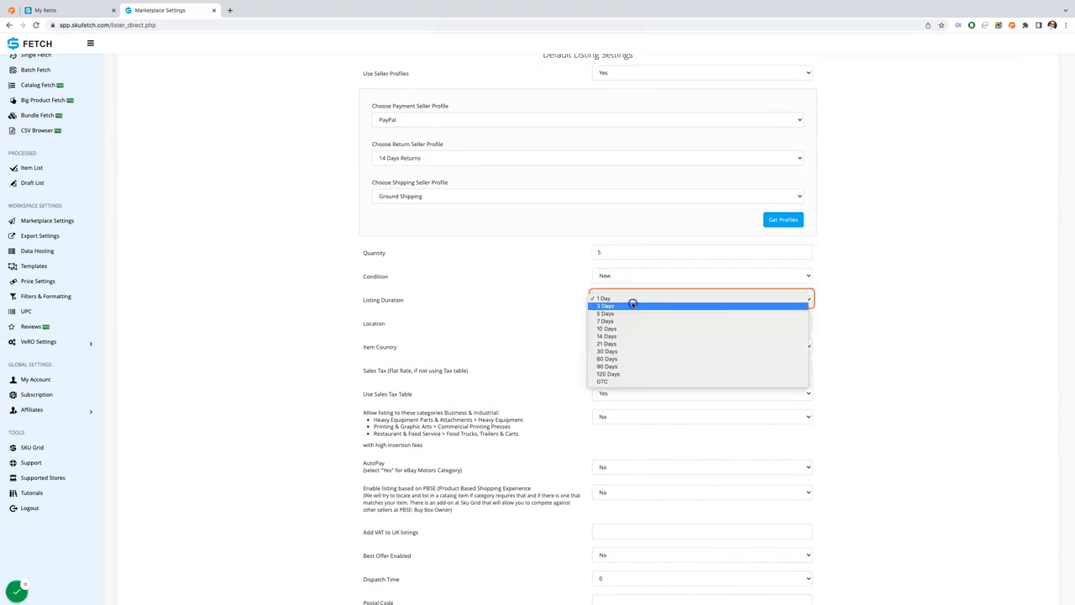
left_click(636, 382)
left_click(623, 326)
left_click(617, 346)
key("Tab")
scroll(468, 365, "down", 1)
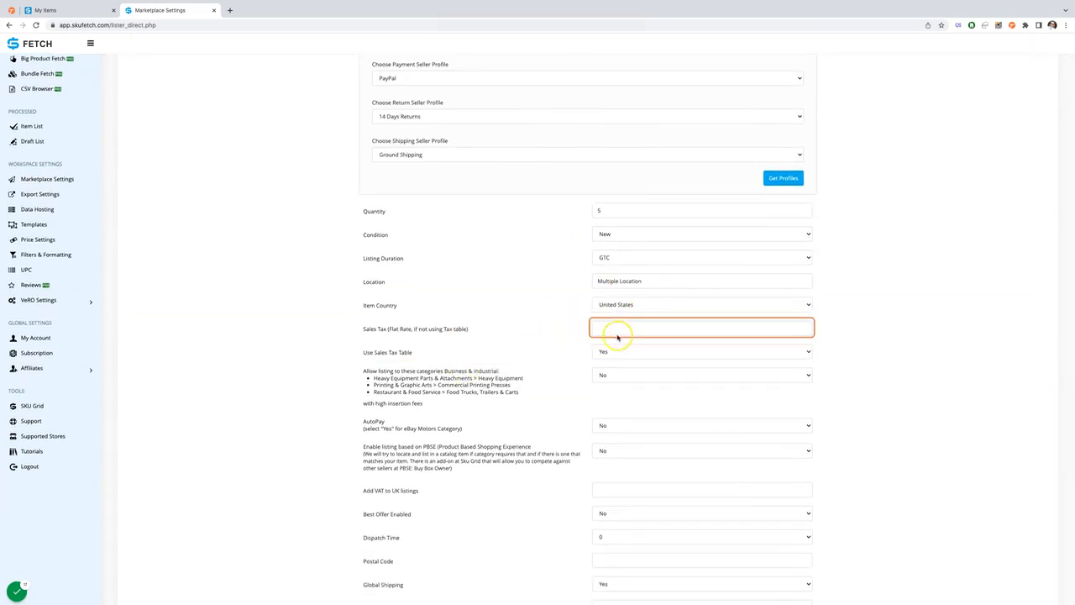
left_click(573, 348)
- Set the dispatch time to 5, enter the postal code, and save the default listing settings
scroll(574, 356, "down", 2)
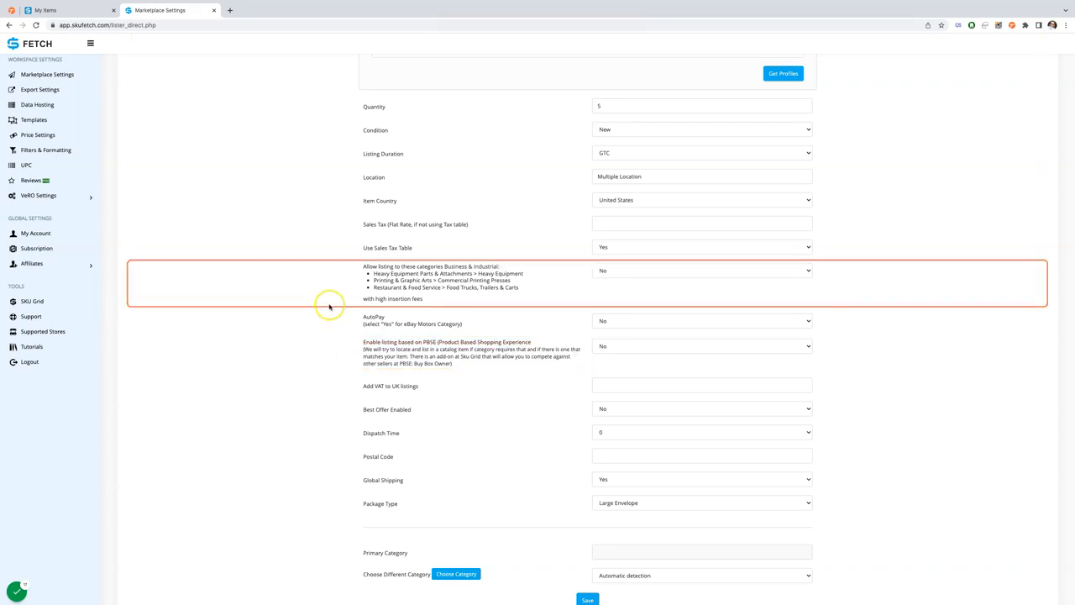
scroll(334, 328, "down", 1)
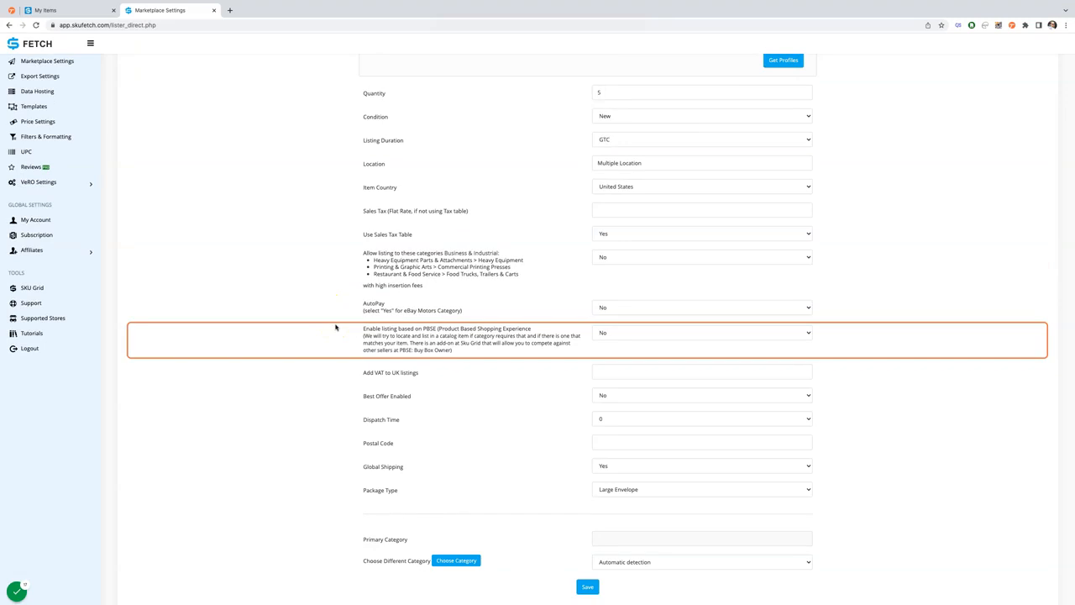
scroll(999, 294, "down", 2)
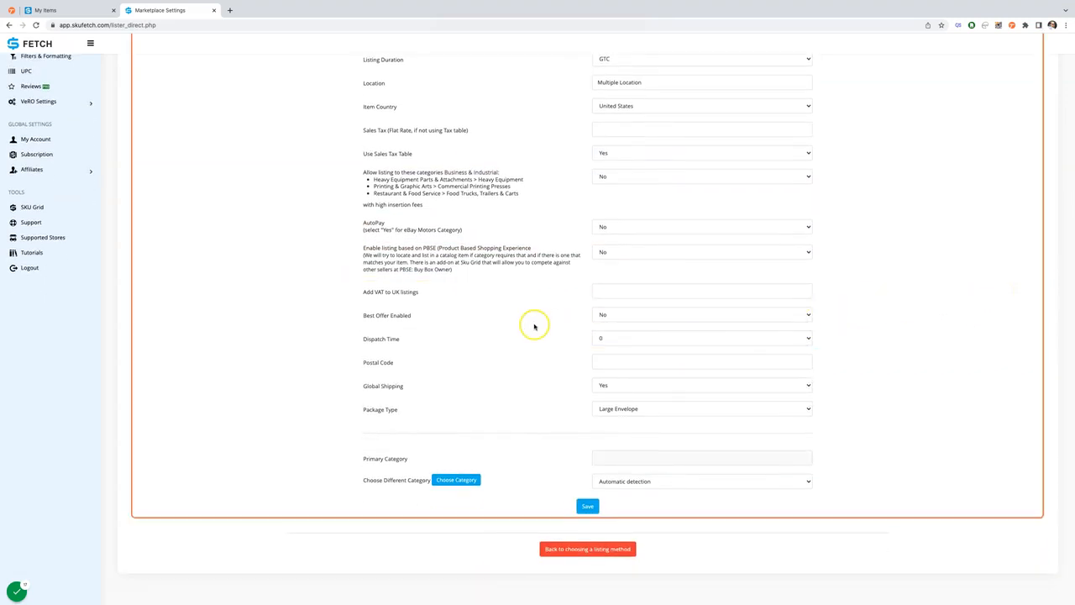
left_click(635, 337)
left_click(638, 376)
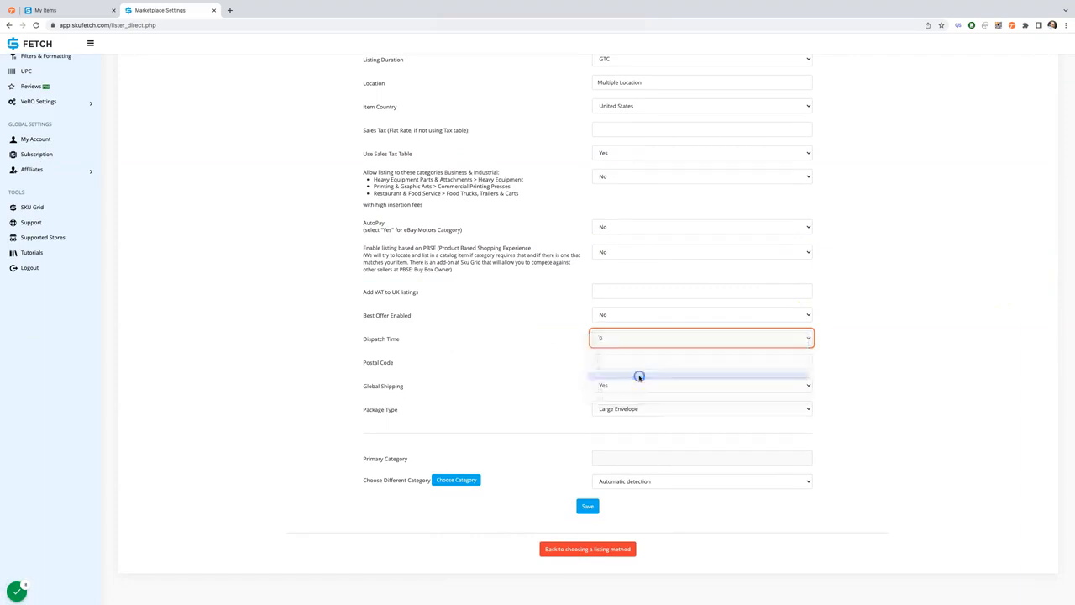
left_click(637, 365)
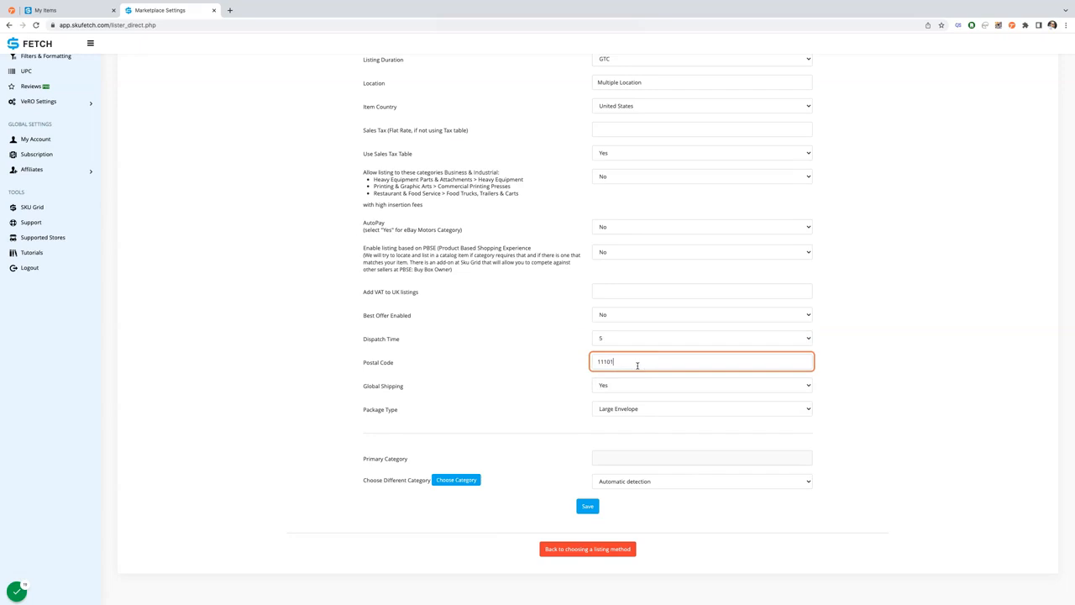
left_click(638, 386)
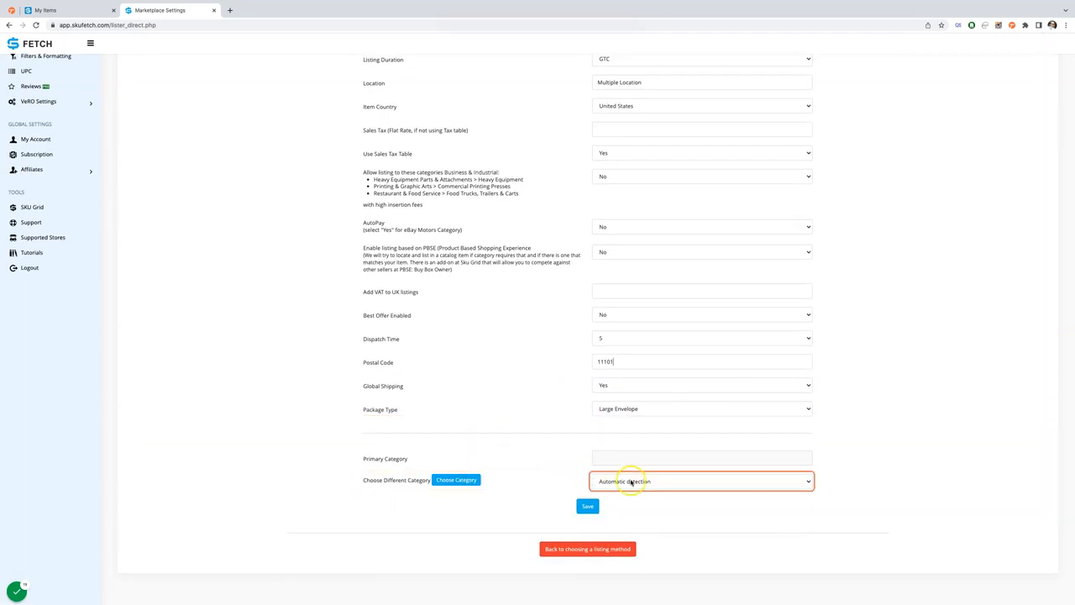
left_click(588, 505)
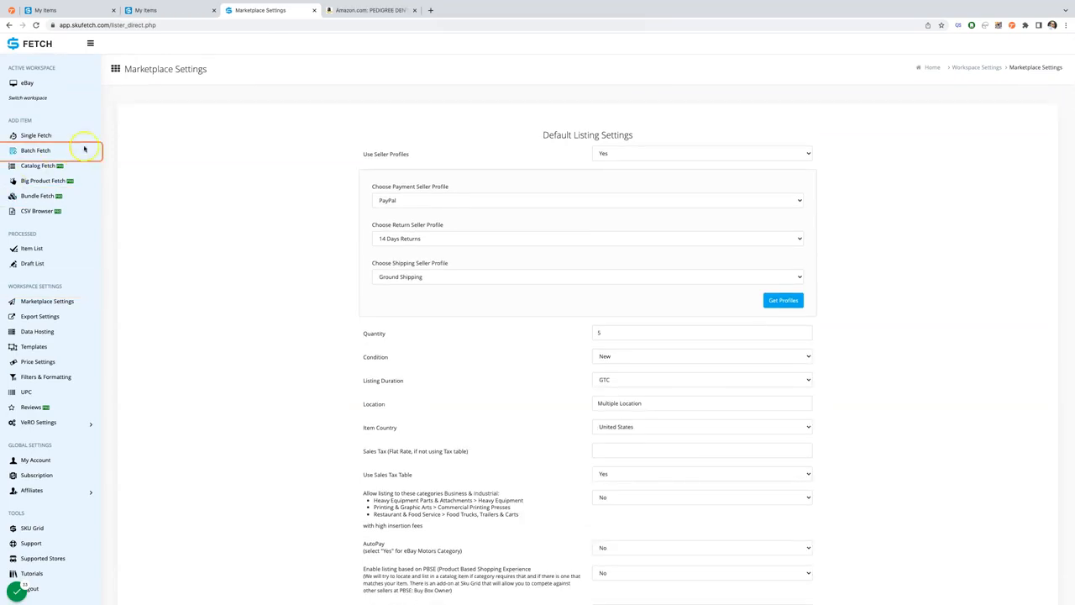
- Open Single Fetch, close the Amazon page, and load Walmart's Ultimate Originals Coconut Oil hair growth oil product page in another tab
left_click(43, 136)
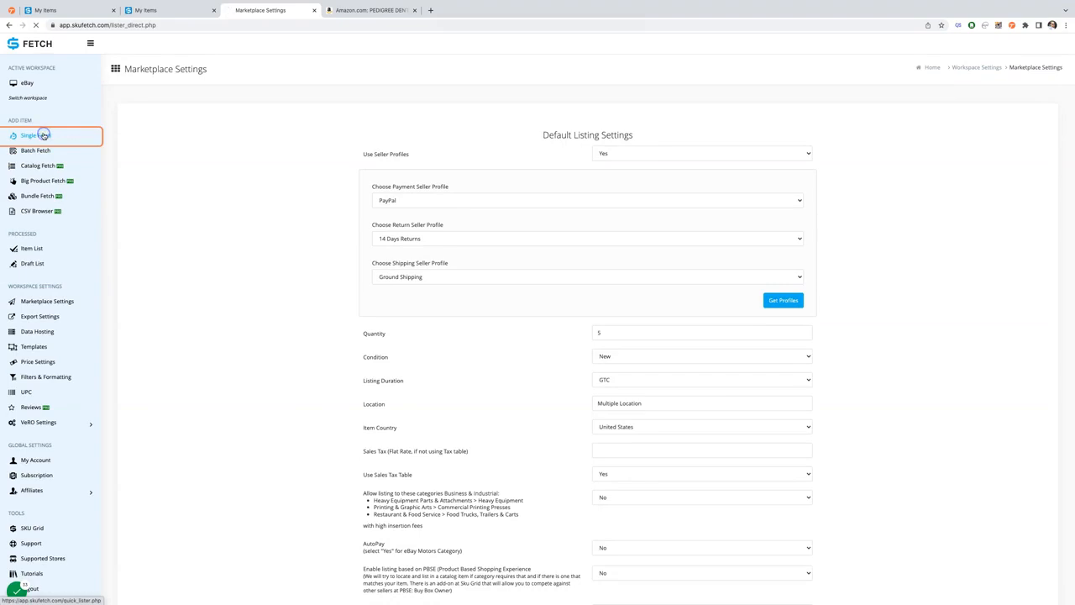
left_click(414, 10)
left_click(328, 10)
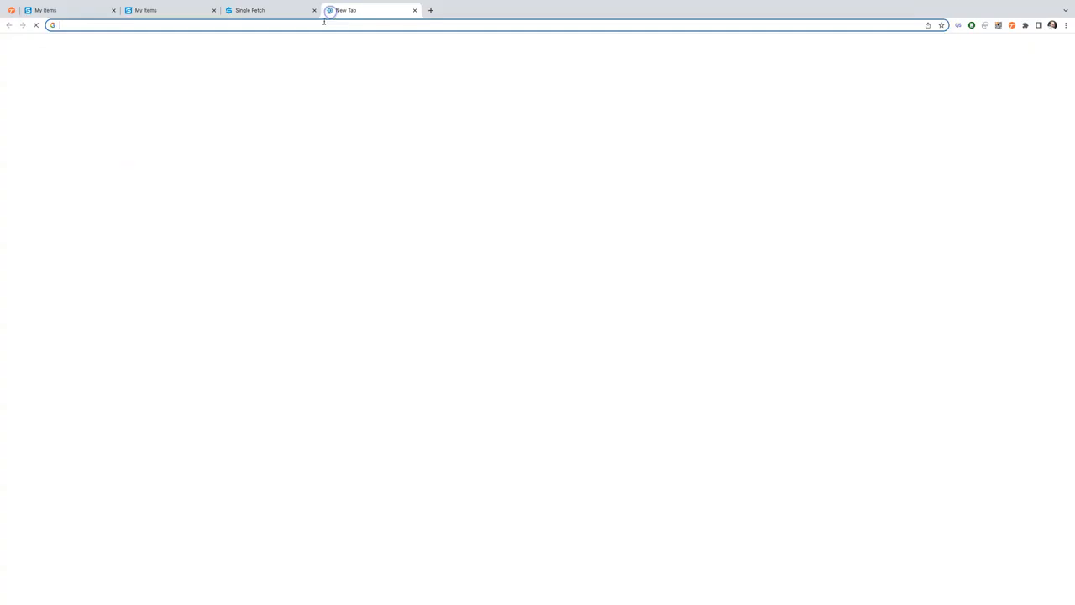
type("walma")
key("Return")
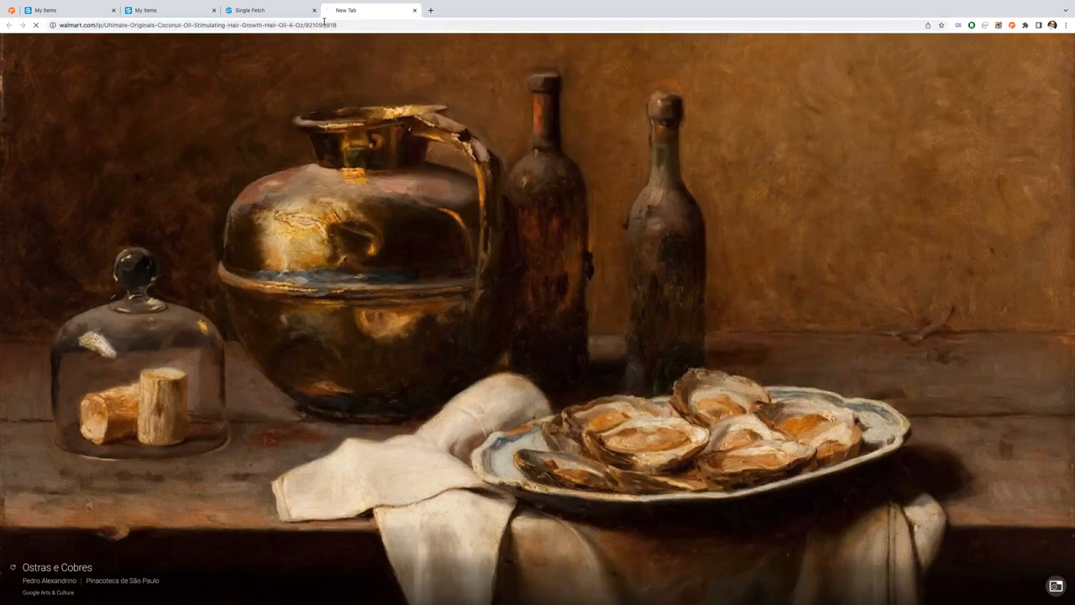
- Copy the Walmart coconut oil product's URL and process it in Single Fetch
left_click(323, 25)
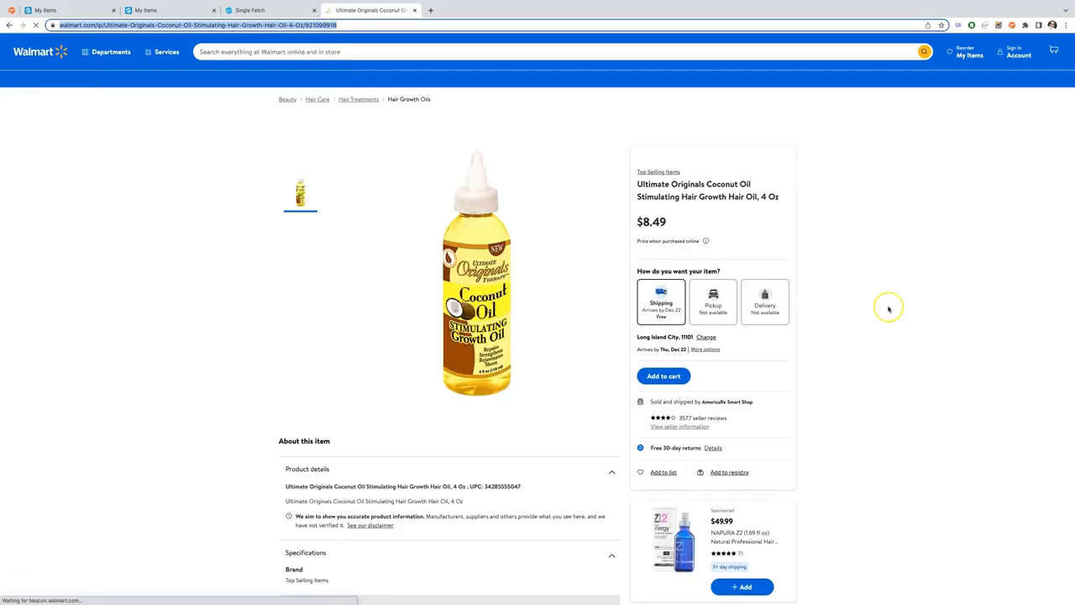
scroll(889, 308, "down", 2)
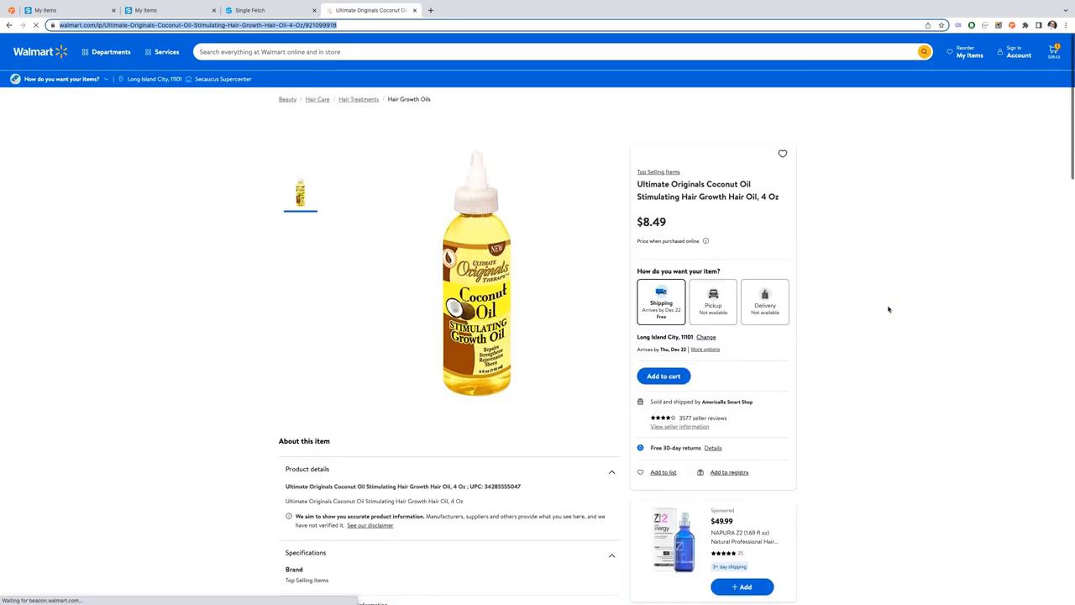
scroll(889, 309, "down", 1)
scroll(888, 309, "down", 2)
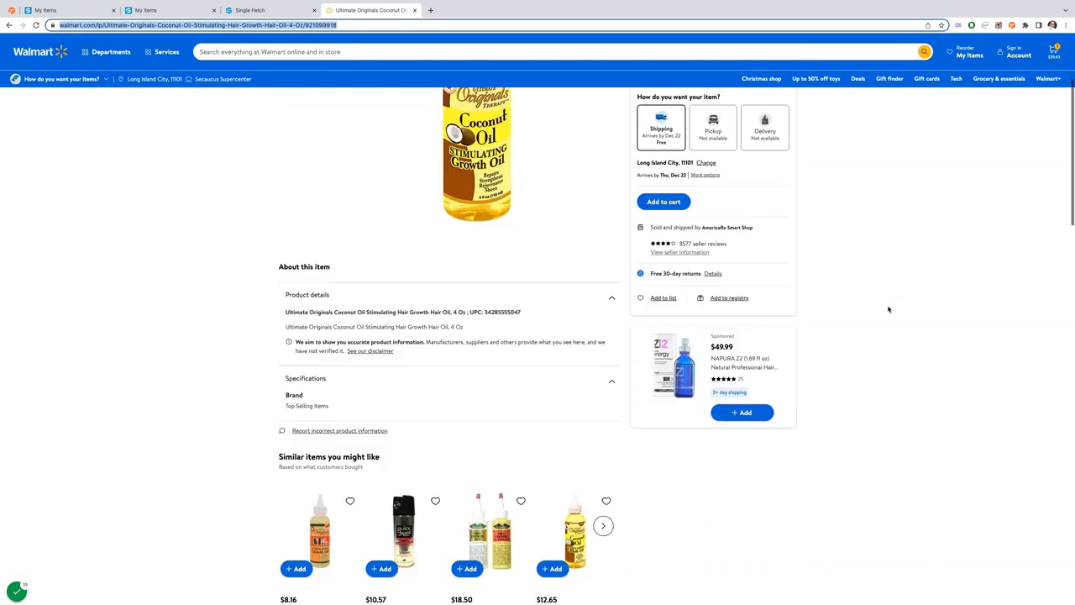
scroll(889, 309, "up", 2)
scroll(169, 174, "up", 1)
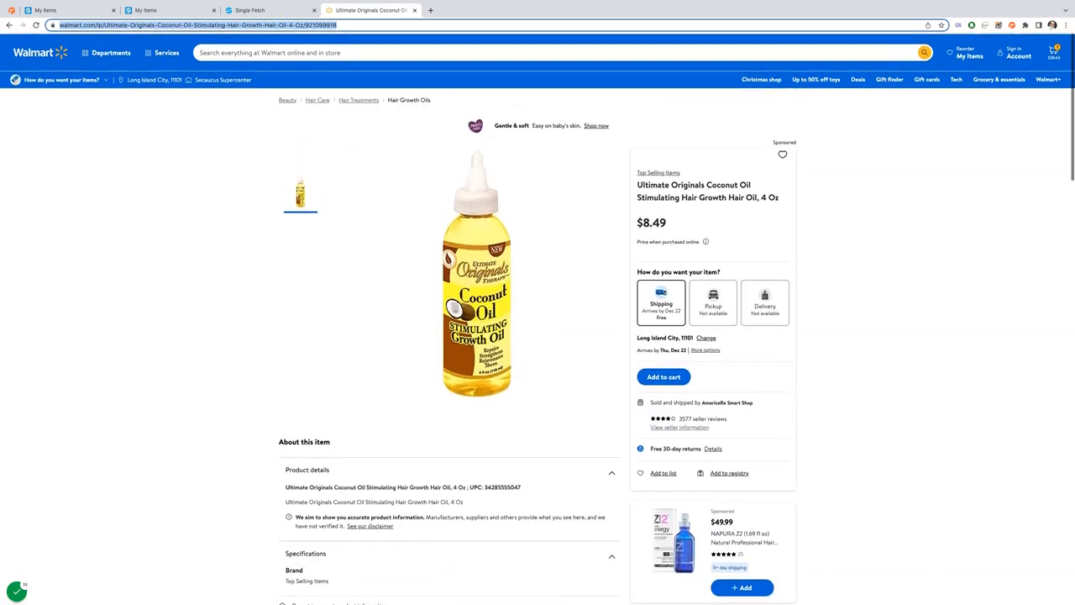
left_click(274, 8)
left_click(244, 155)
type("https://www.walmart.com/ip/Ultimate-Originals-Coconut-Oil-Stimulating-Hair-Growth-Hair-Oil-4-Oz/921099918")
left_click(588, 193)
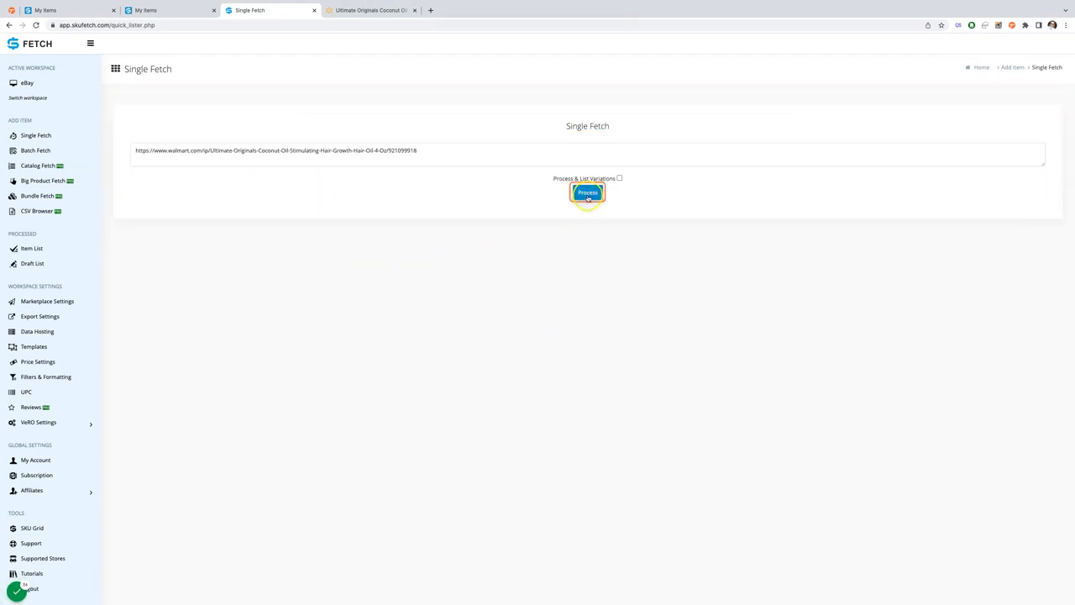
left_click(294, 320)
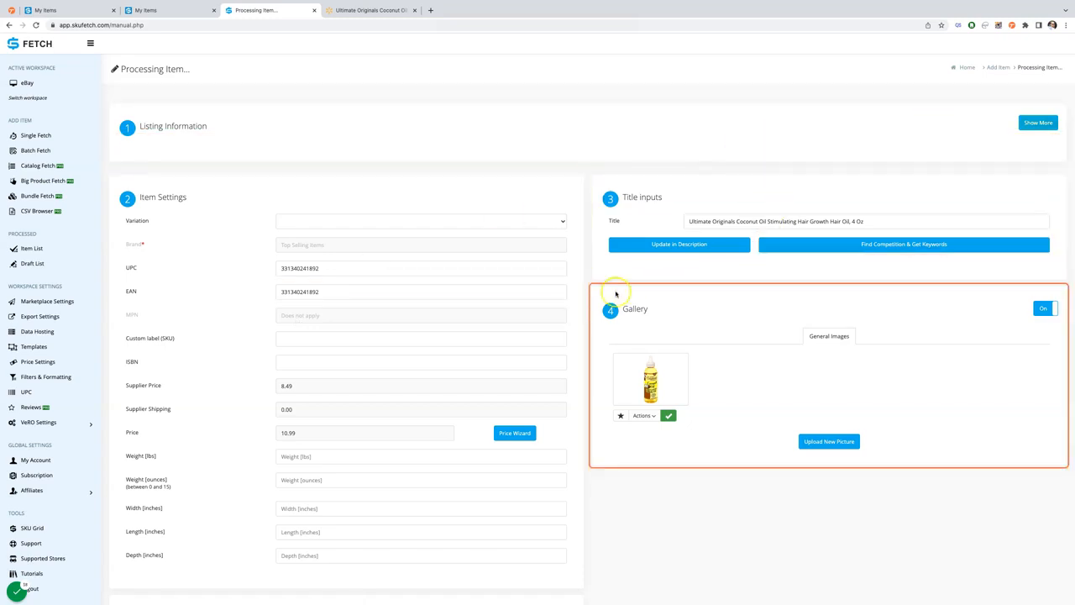
- Set the item's desired profit percentage to 50 in the Price Wizard and apply these settings
scroll(478, 292, "down", 2)
scroll(304, 319, "down", 5)
scroll(434, 334, "up", 6)
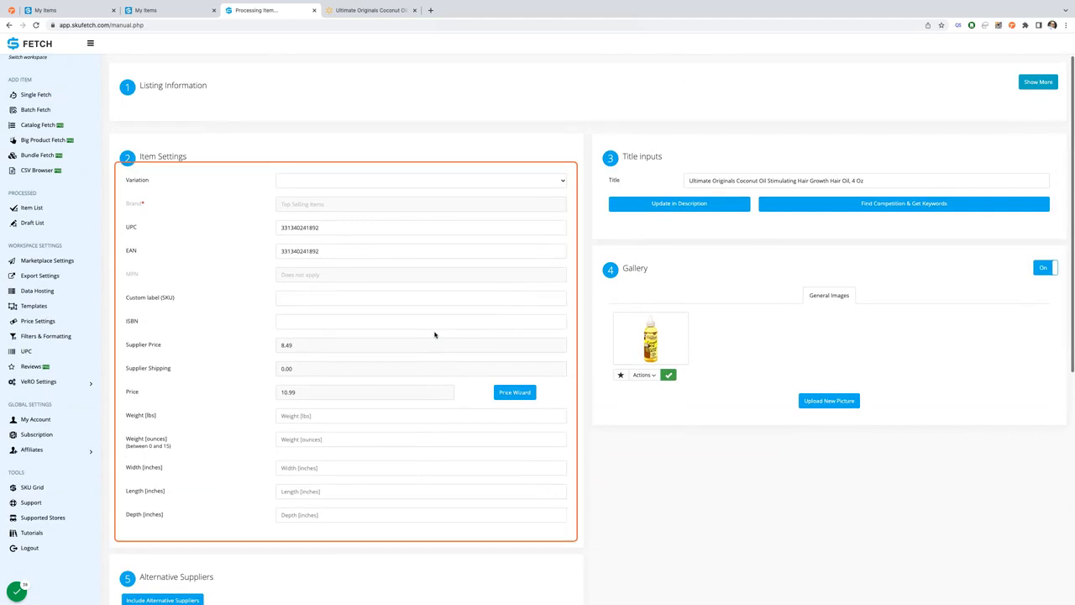
left_click(353, 334)
left_click(515, 392)
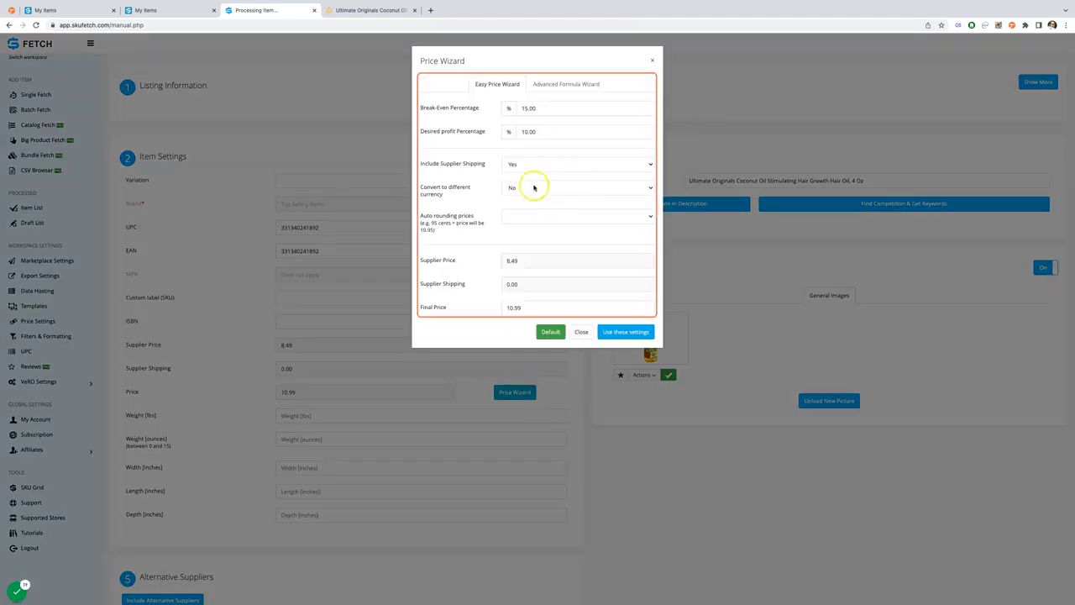
left_click(540, 131)
double_click(539, 131)
type("50")
left_click(626, 330)
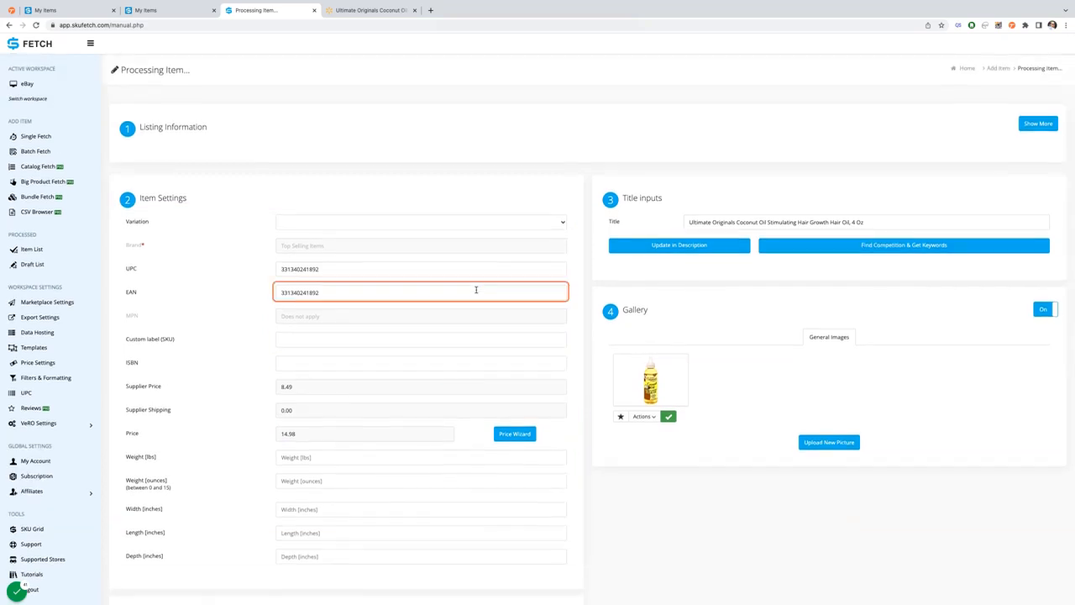
- Expand the listing information, examine the seller profiles, category, item specifics and shipping defaults, and collapse the section
left_click(1037, 123)
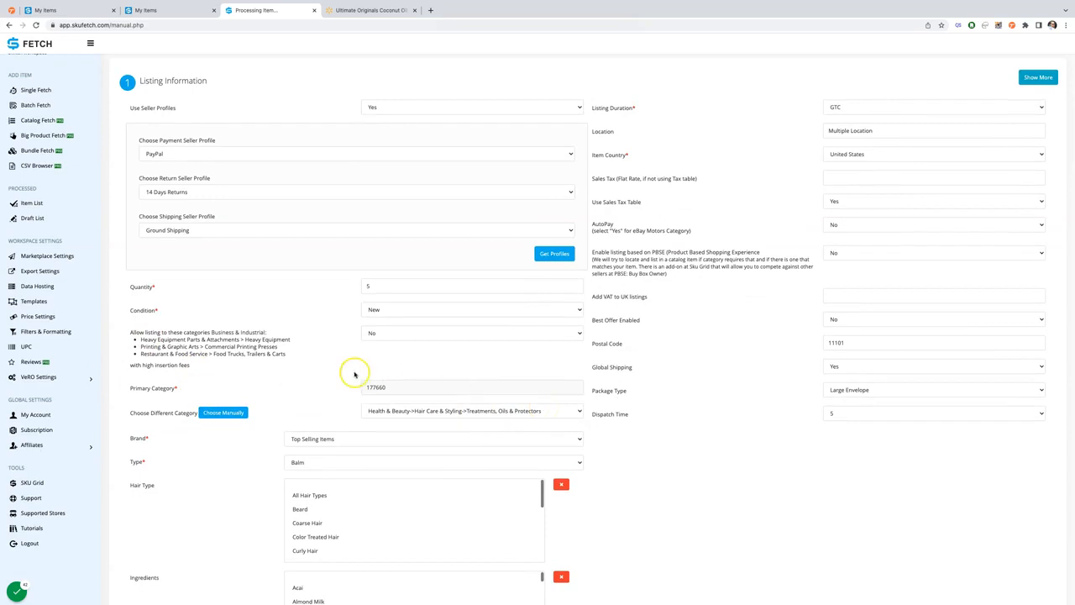
scroll(299, 366, "down", 5)
left_click(319, 337)
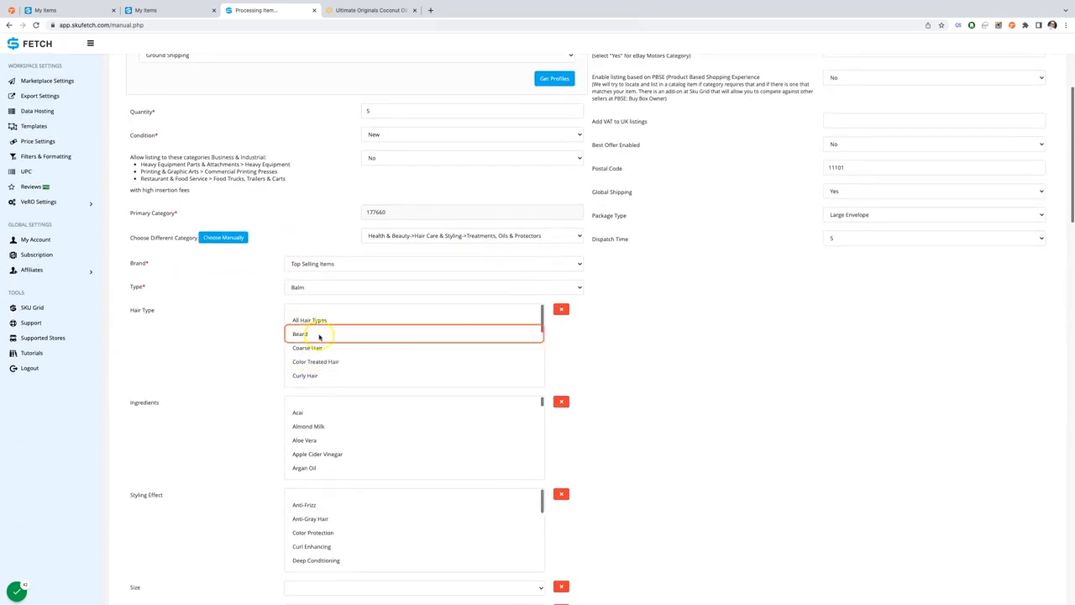
scroll(336, 355, "down", 1)
scroll(237, 353, "down", 4)
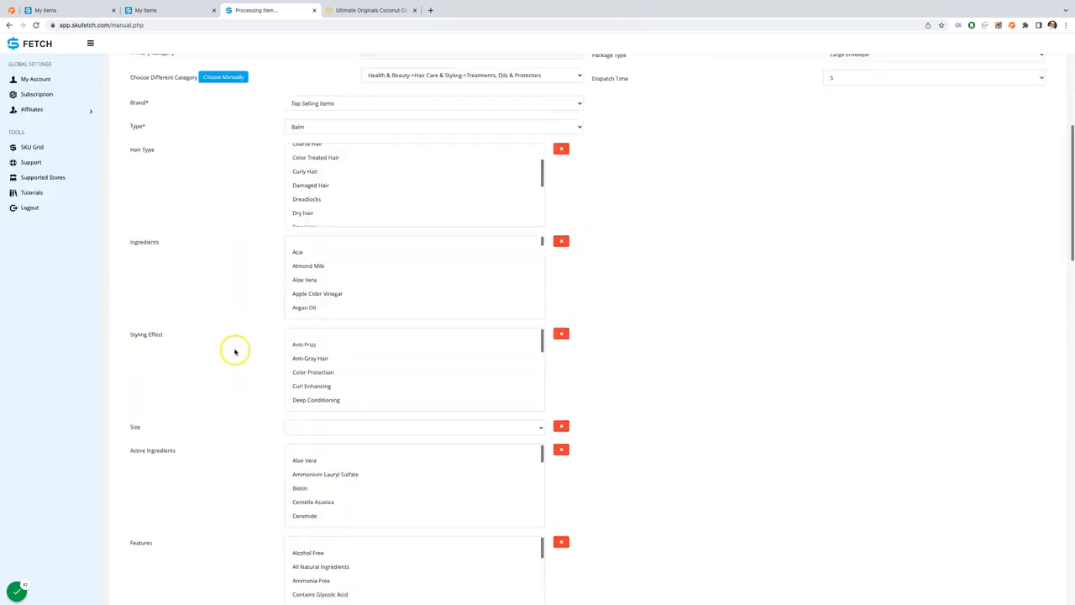
scroll(305, 326, "down", 2)
scroll(224, 321, "down", 3)
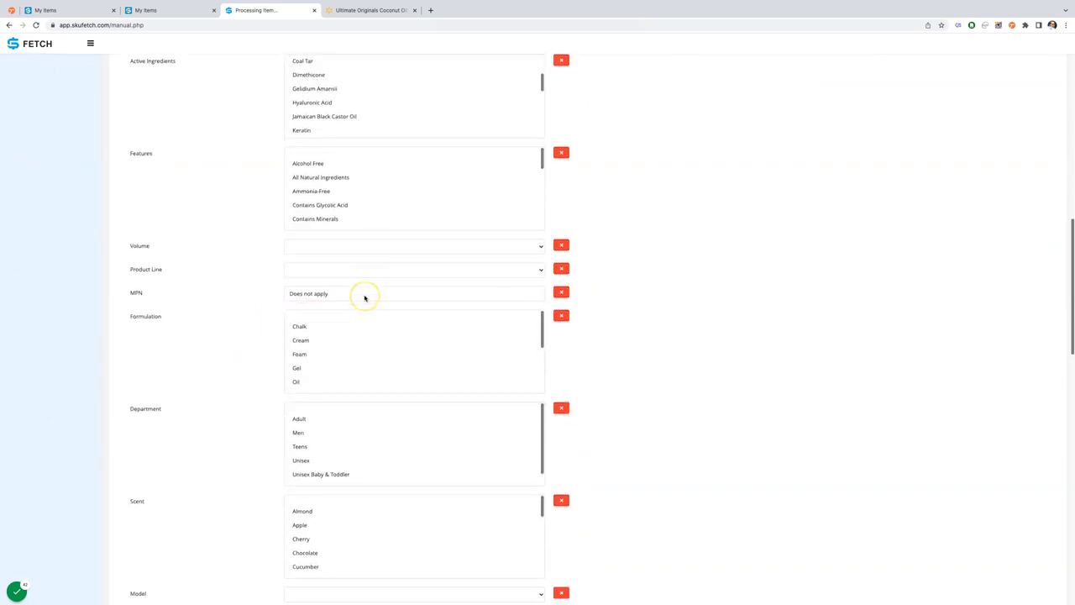
scroll(364, 297, "down", 3)
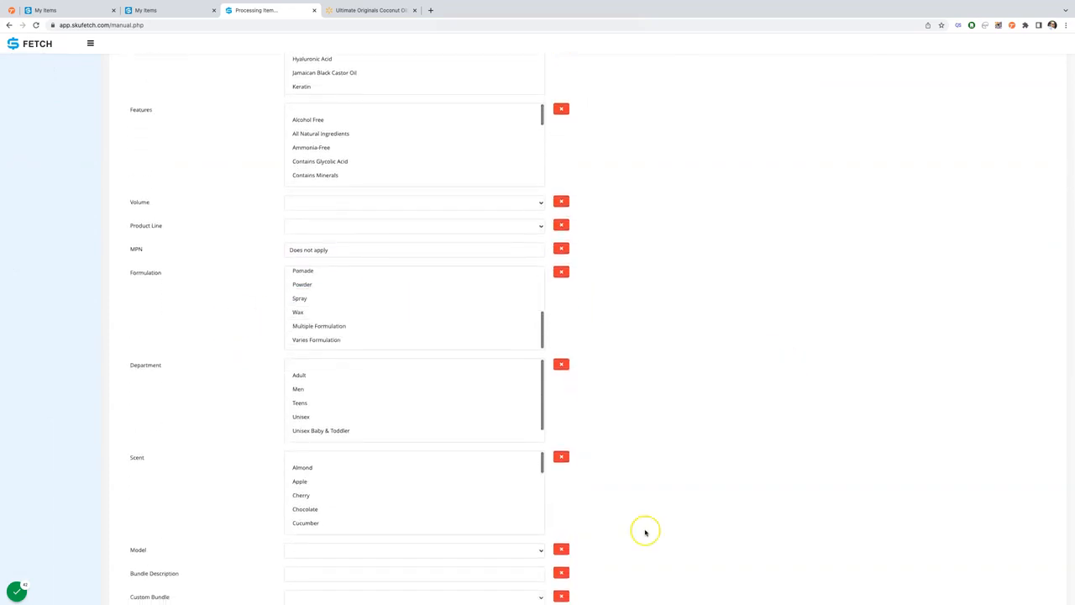
scroll(645, 533, "down", 2)
scroll(645, 532, "down", 3)
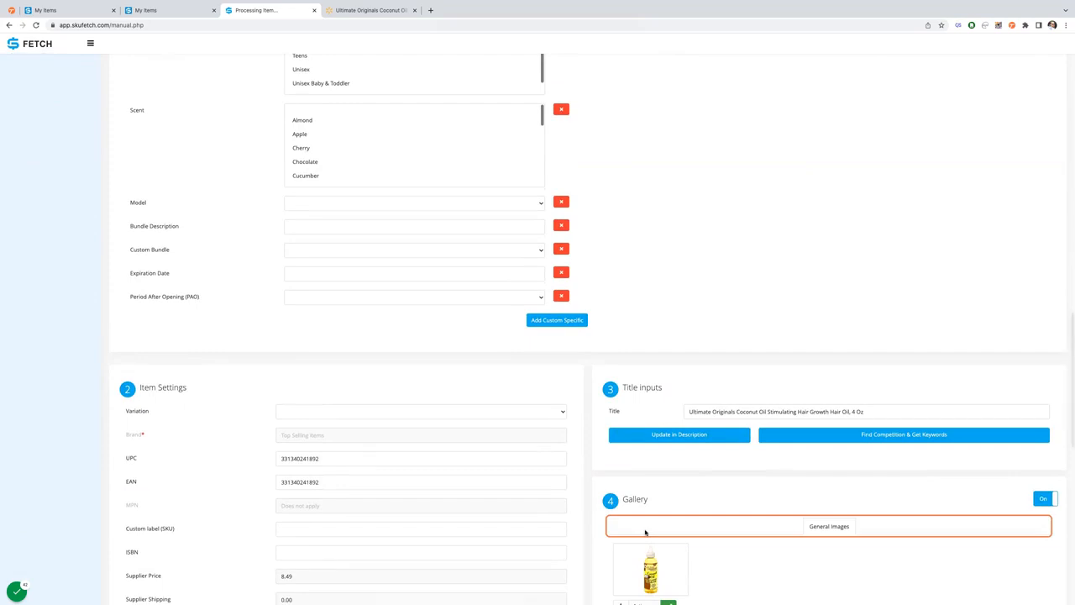
scroll(700, 442, "up", 20)
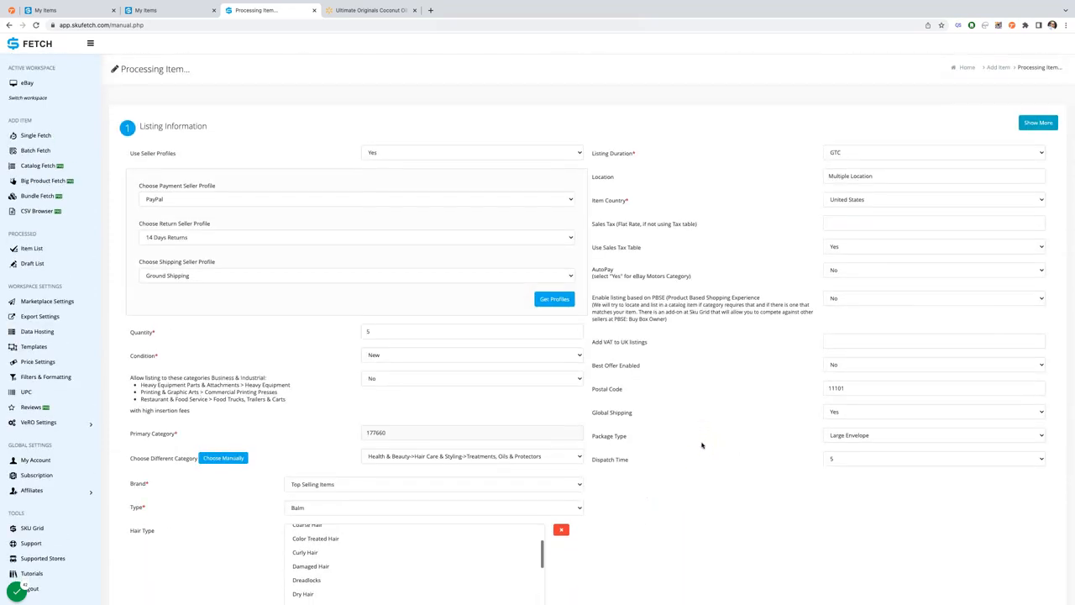
left_click(1055, 124)
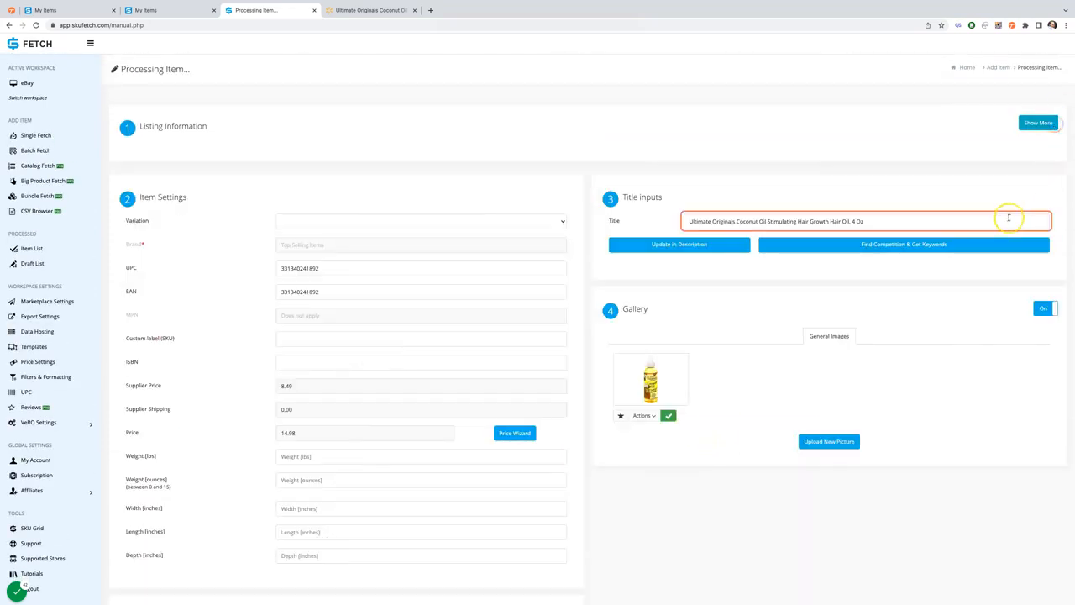
- Check the coconut oil item's settings and description, process it to list it on eBay, and dismiss the message
scroll(967, 351, "down", 10)
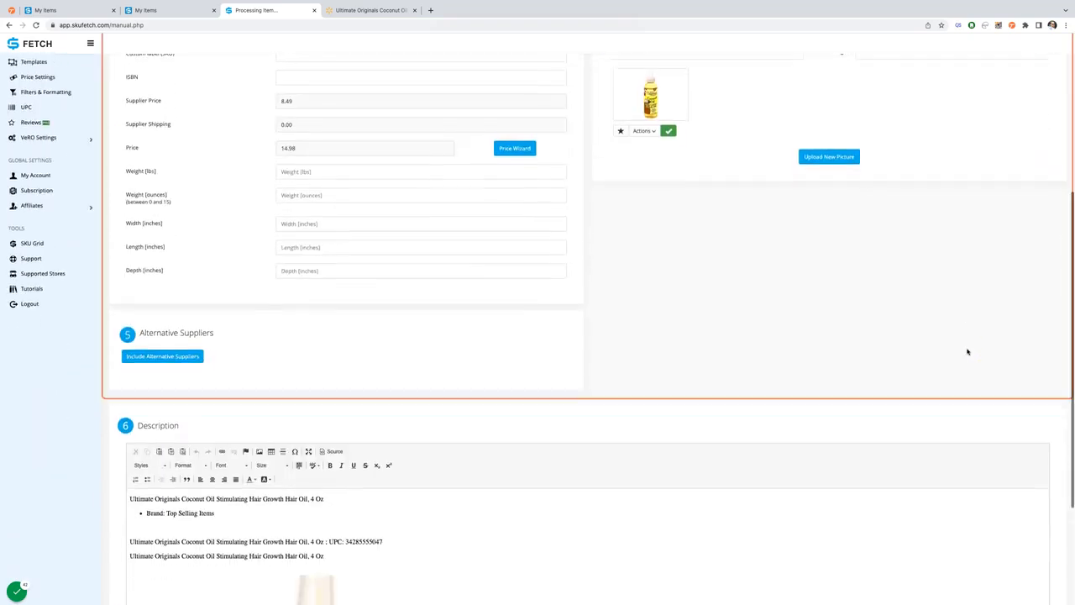
scroll(398, 446, "down", 10)
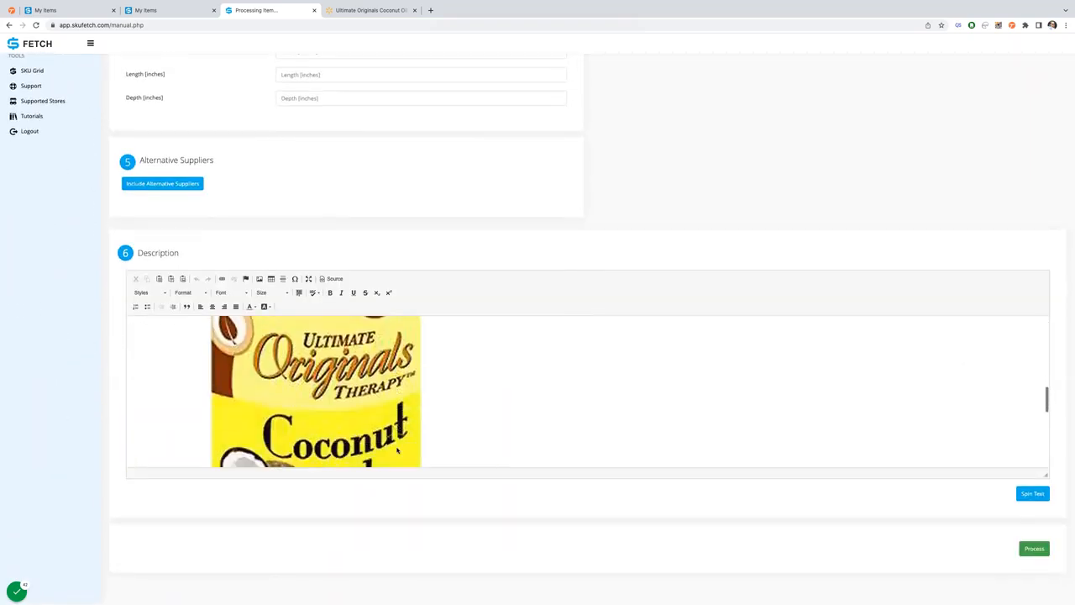
scroll(398, 450, "up", 12)
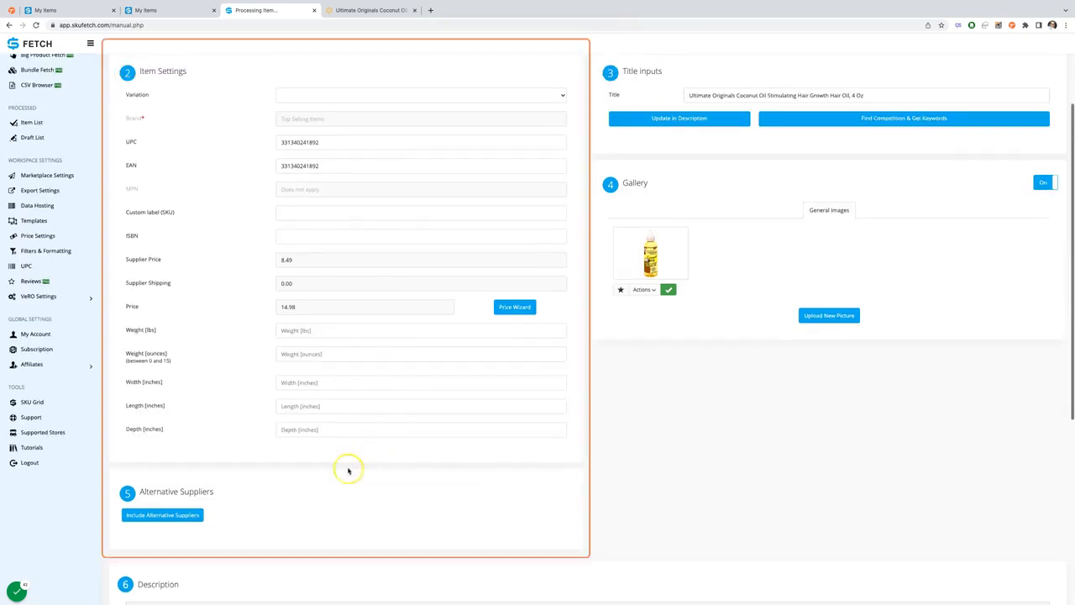
scroll(995, 407, "down", 5)
left_click(1036, 548)
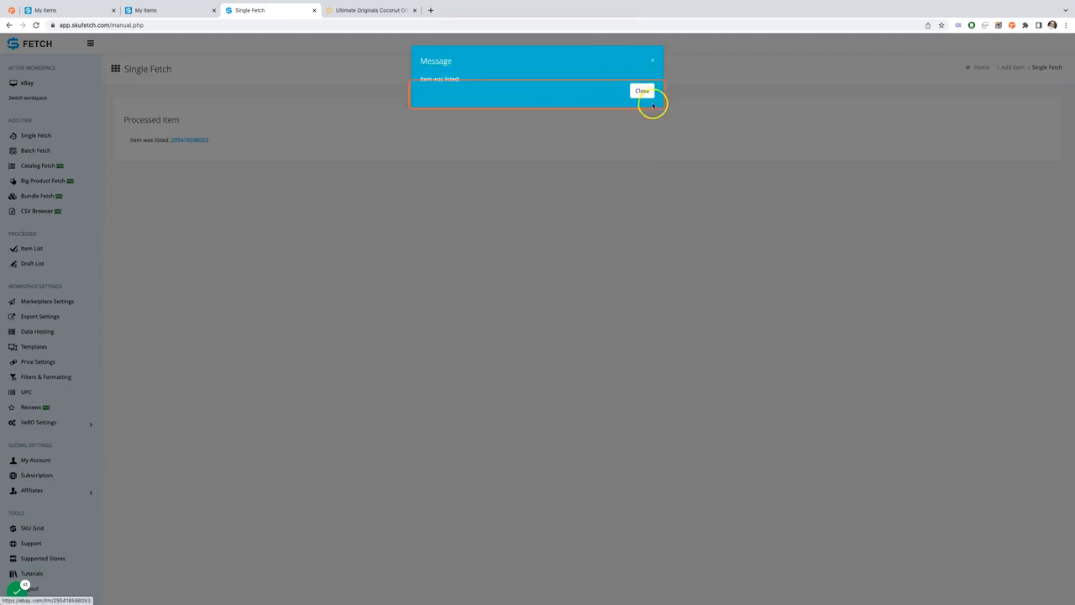
left_click(647, 95)
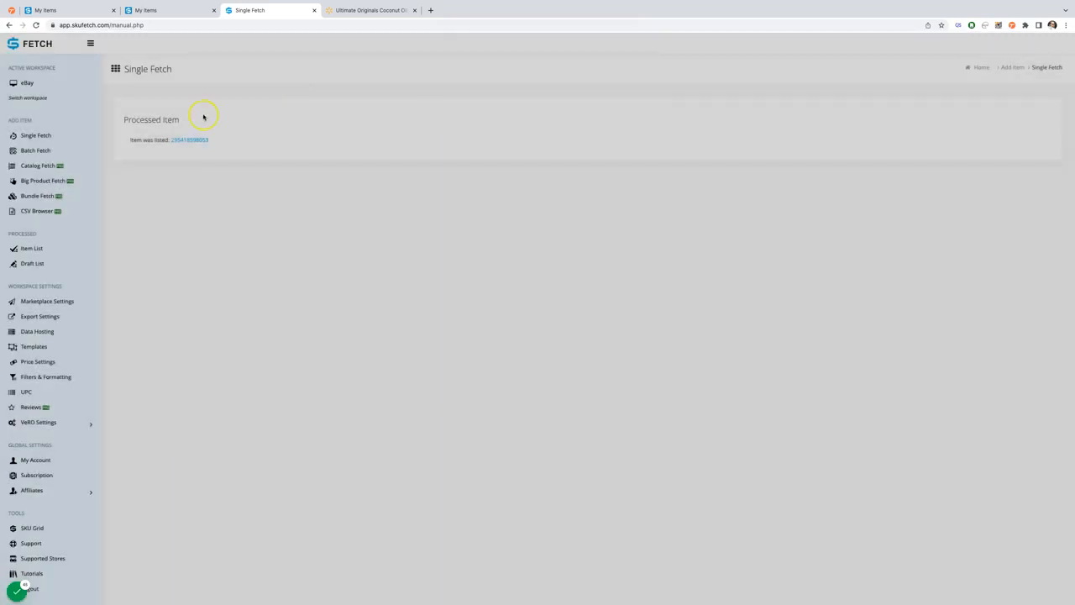
- Open the processed item's eBay listing and examine its price, shipping, item specifics and description
left_click(183, 140)
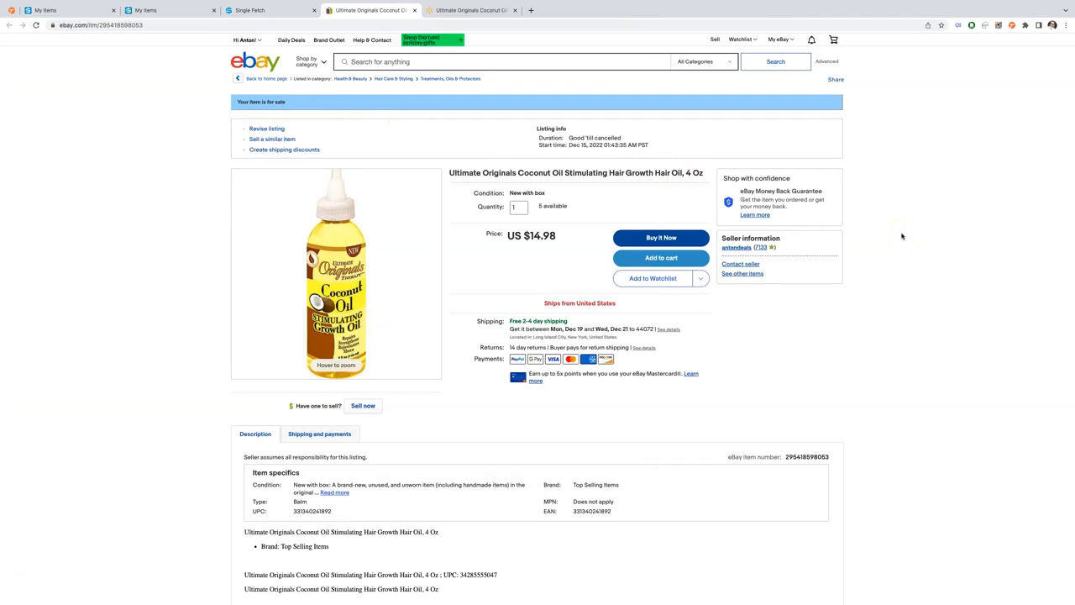
scroll(902, 236, "down", 6)
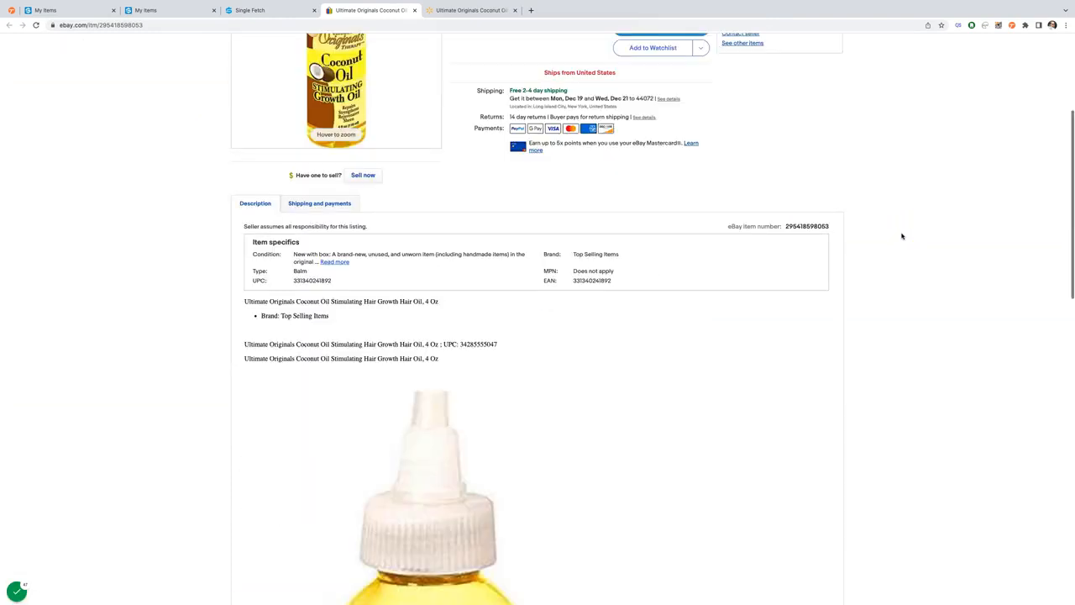
scroll(902, 236, "up", 6)
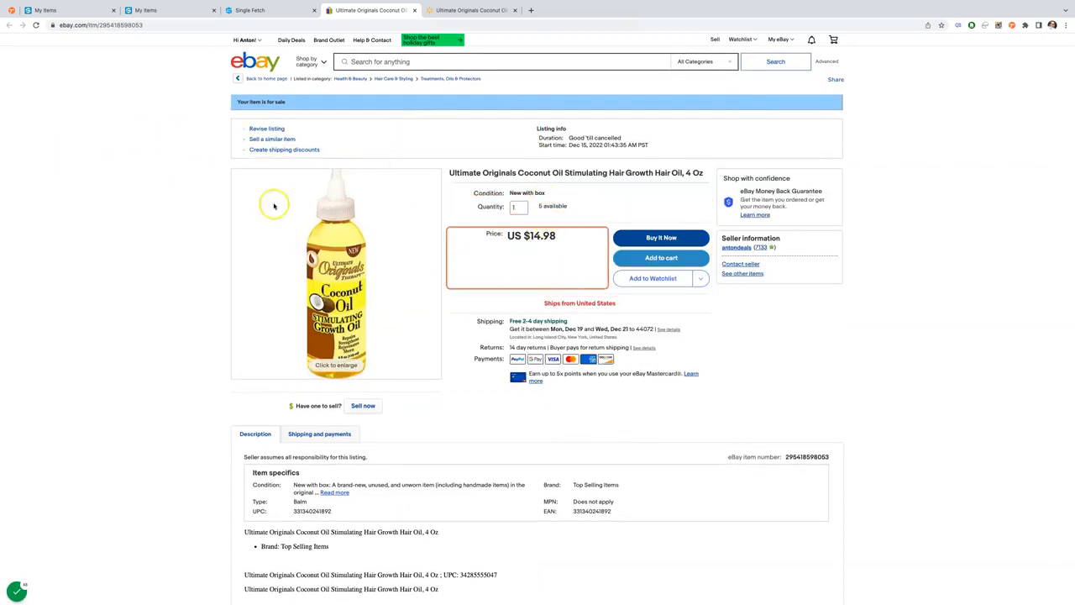
- Select the eBay item number in the listing's URL, switch to SKU Grid, and find the matching entry in My Items
double_click(155, 24)
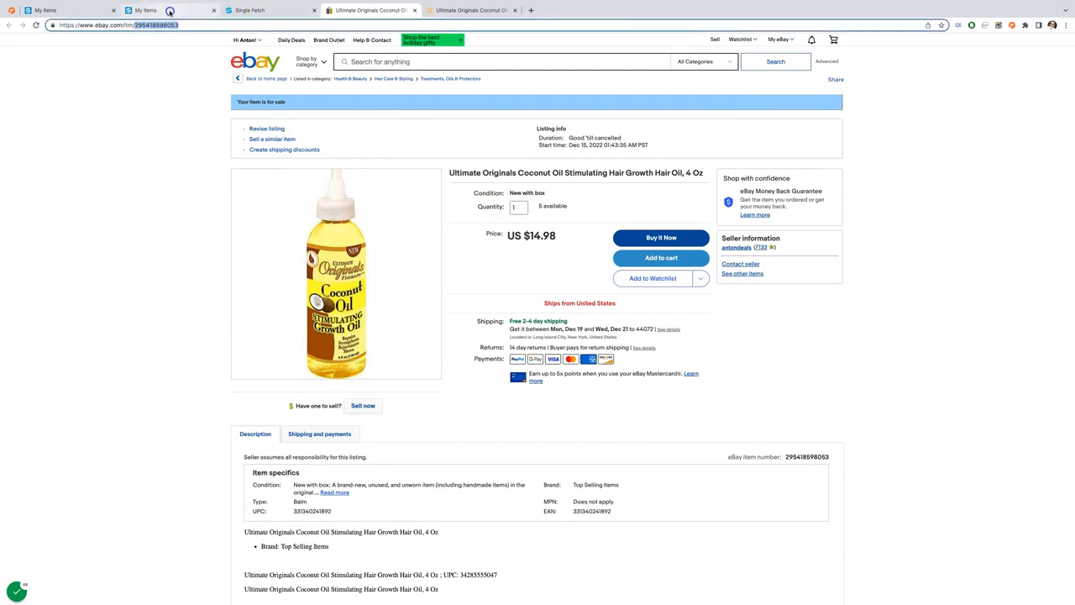
left_click(166, 12)
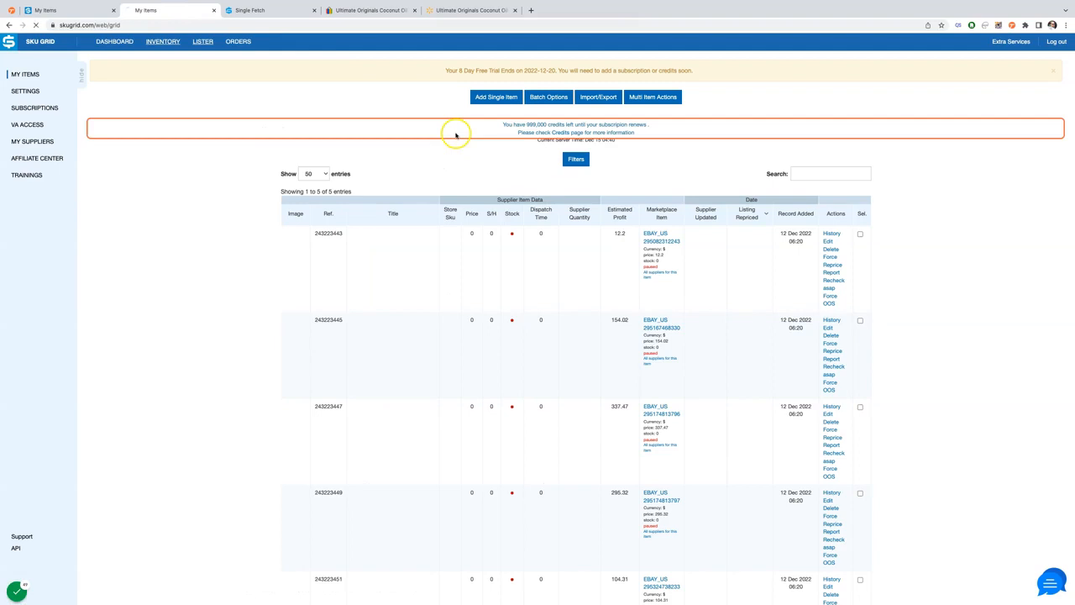
scroll(434, 401, "down", 3)
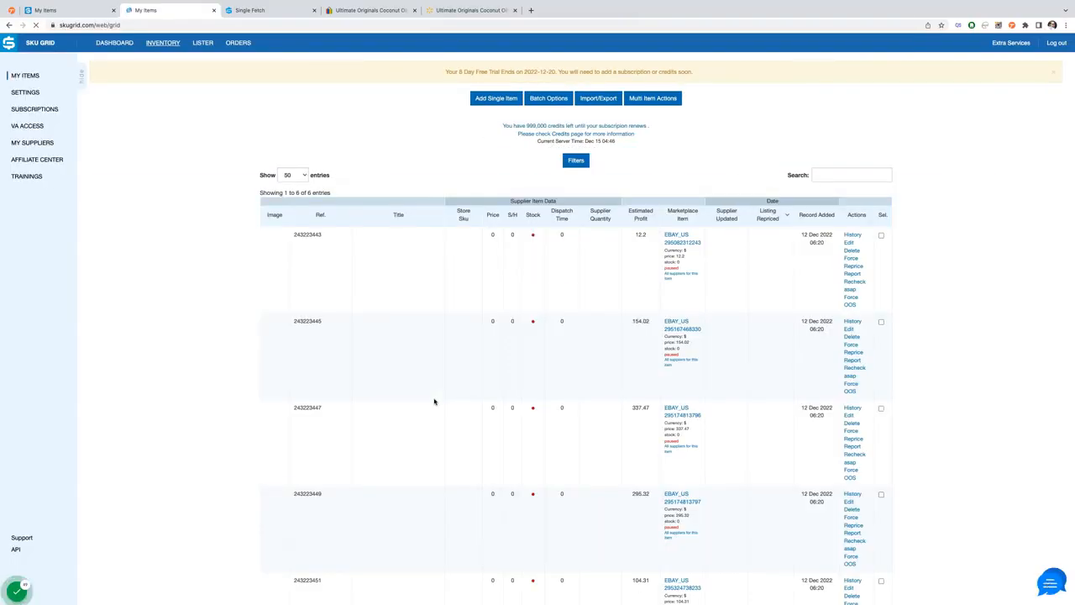
scroll(495, 360, "down", 10)
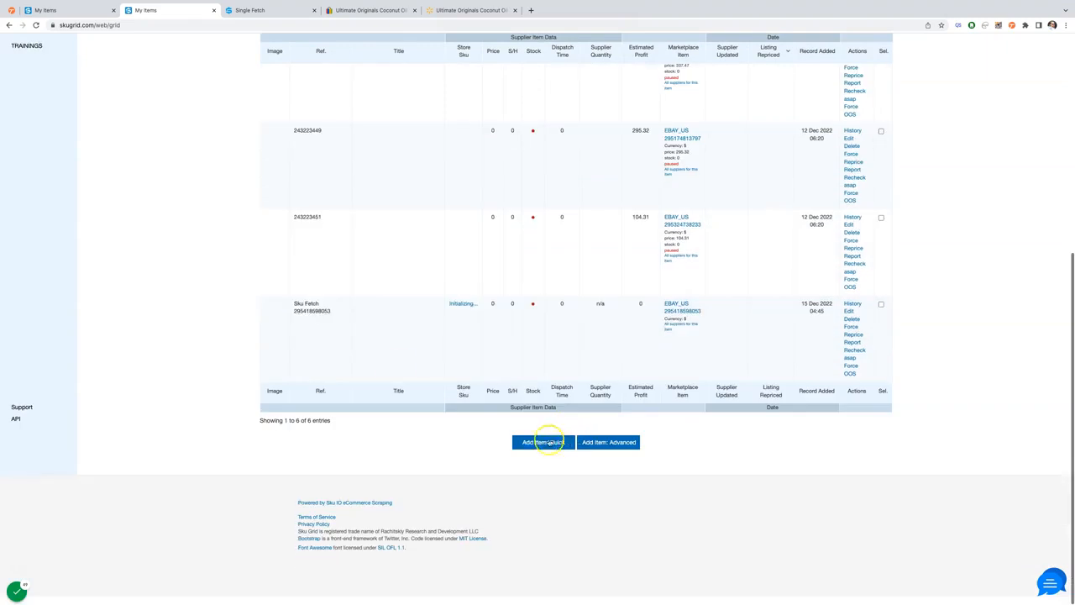